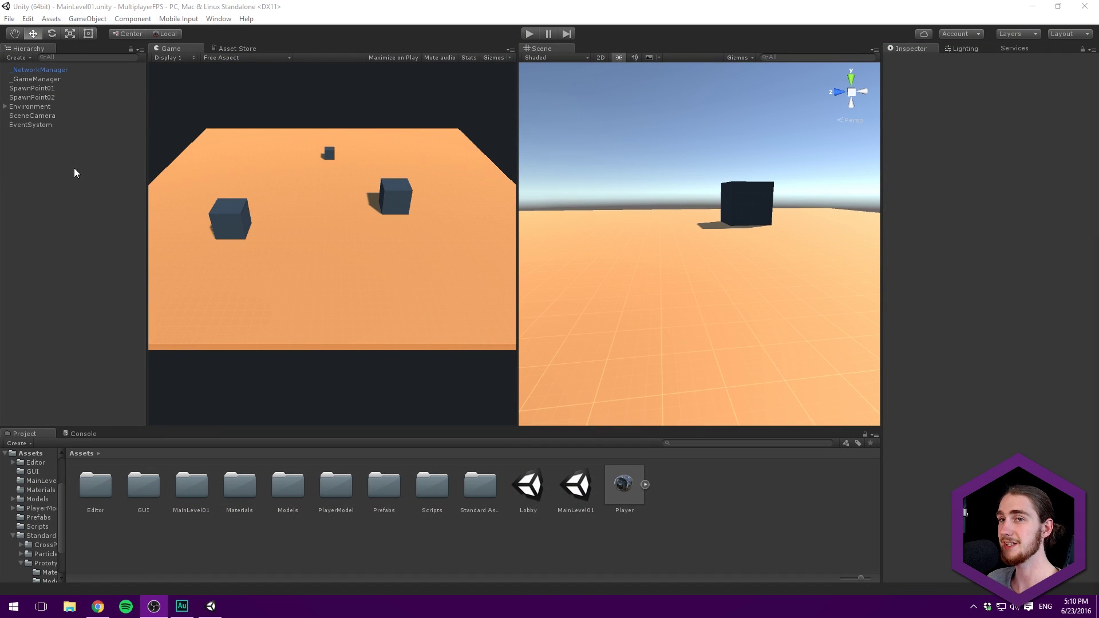
- Open the Services panel from the Window menu and widen it
click(119, 169)
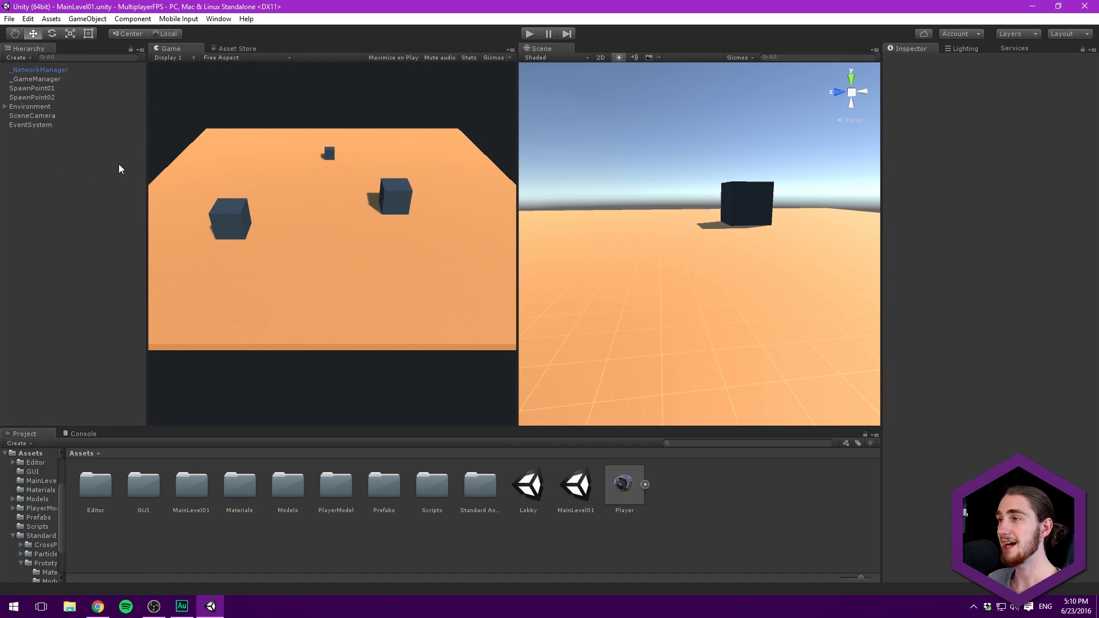
click(220, 19)
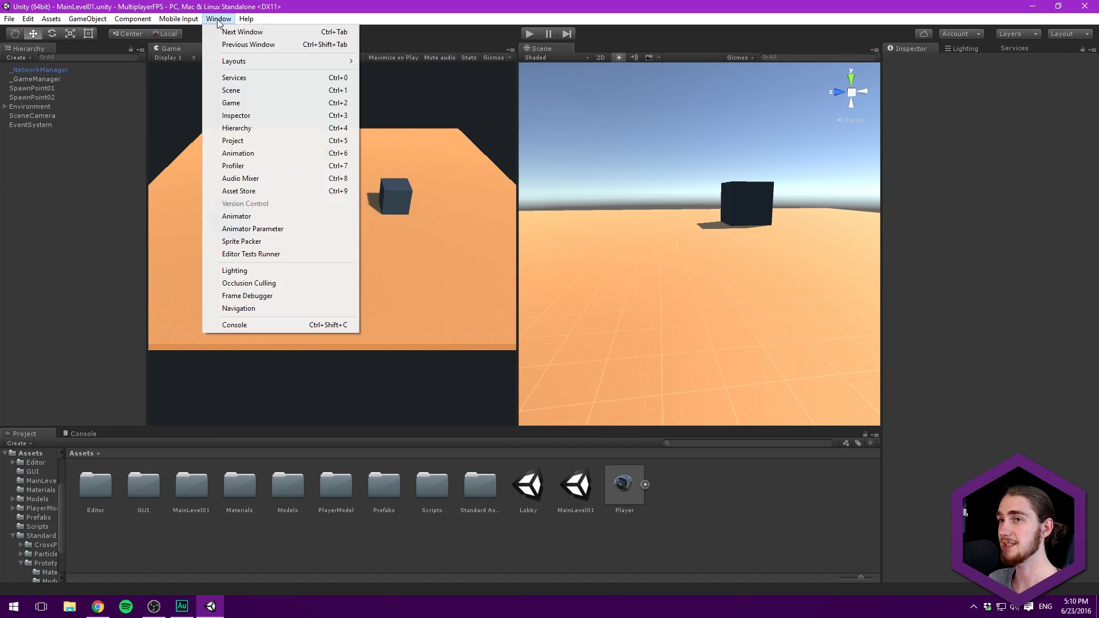
click(237, 80)
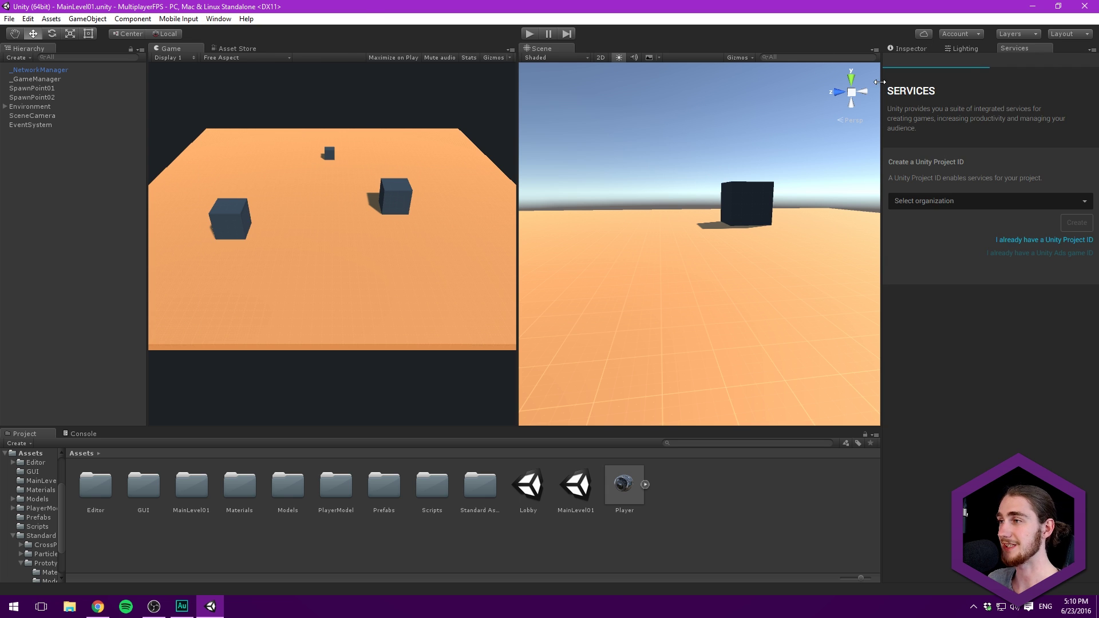
drag(884, 86, 868, 85)
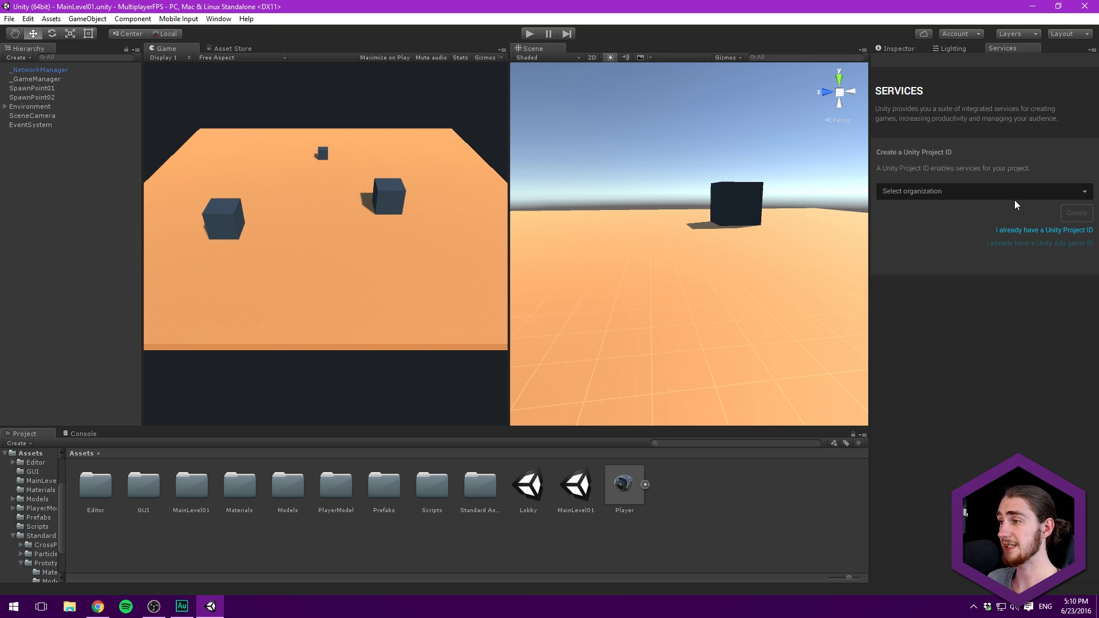
- Choose Brackeys as the organization in Select organization
click(956, 190)
click(944, 191)
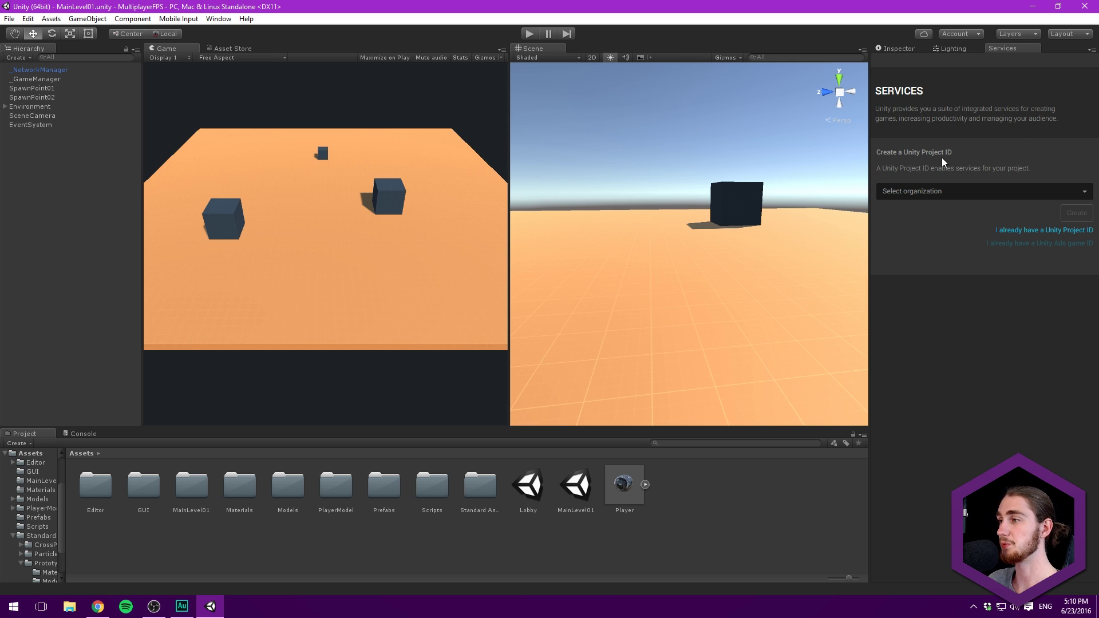
click(963, 193)
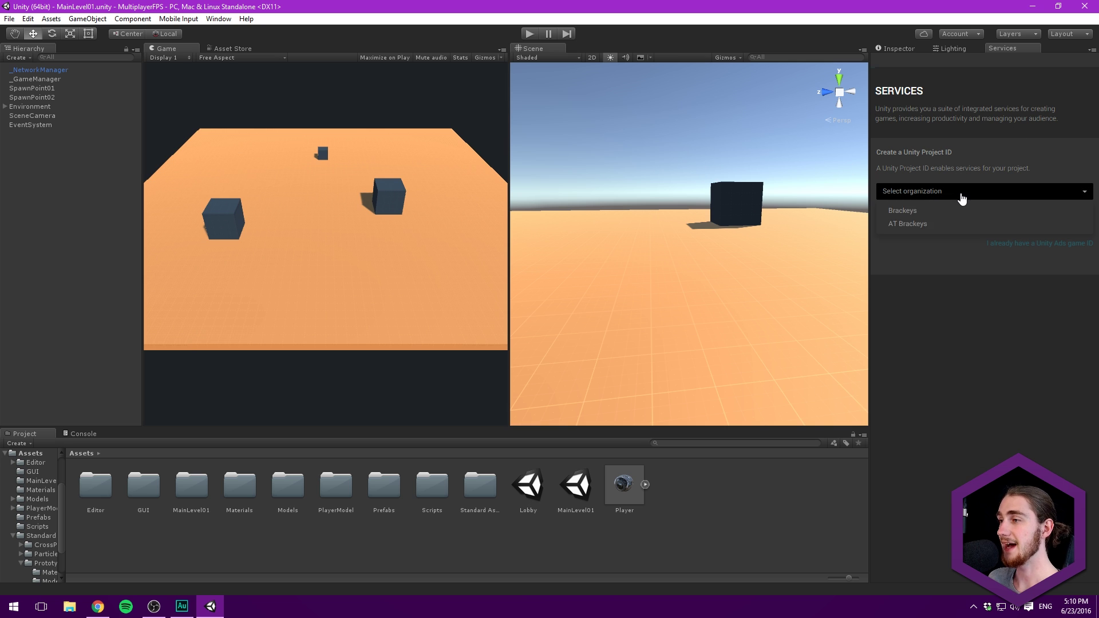
click(903, 212)
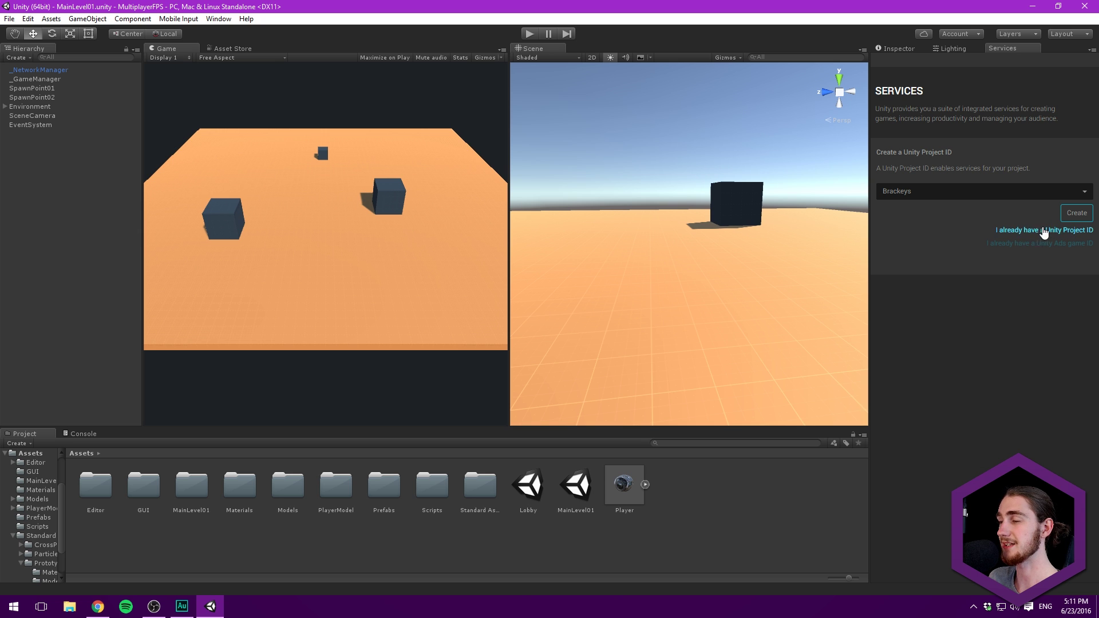
click(1071, 214)
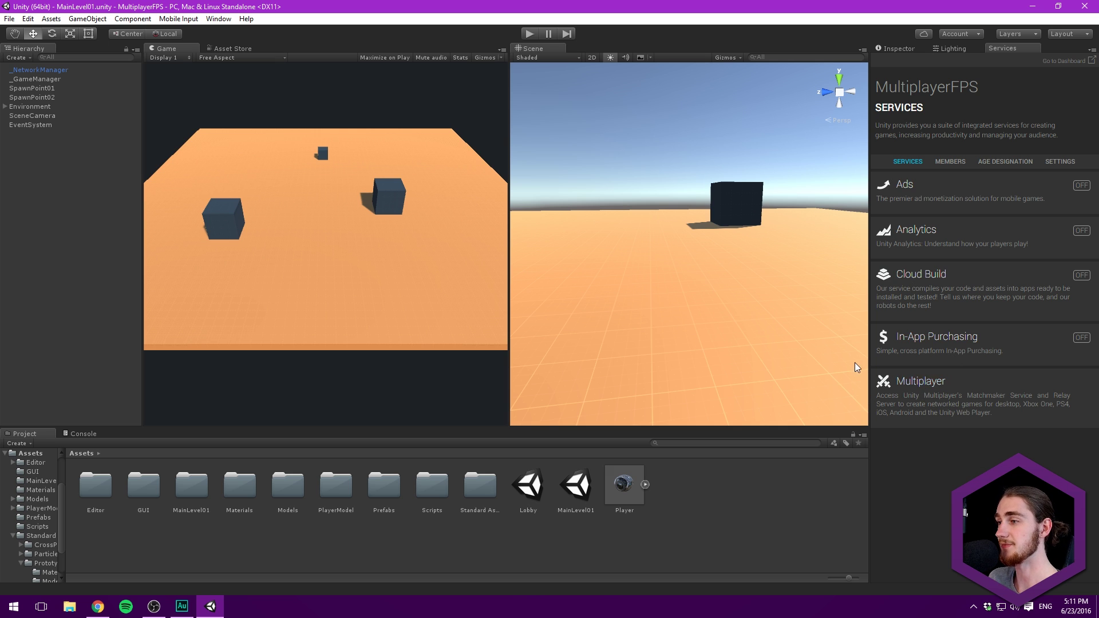
click(916, 383)
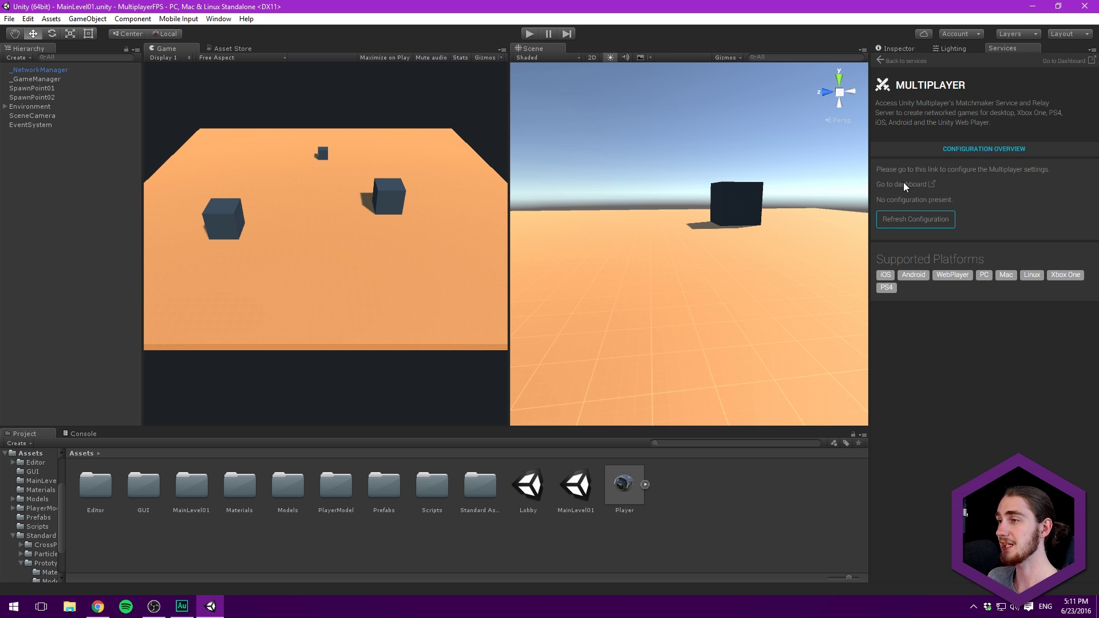
click(880, 60)
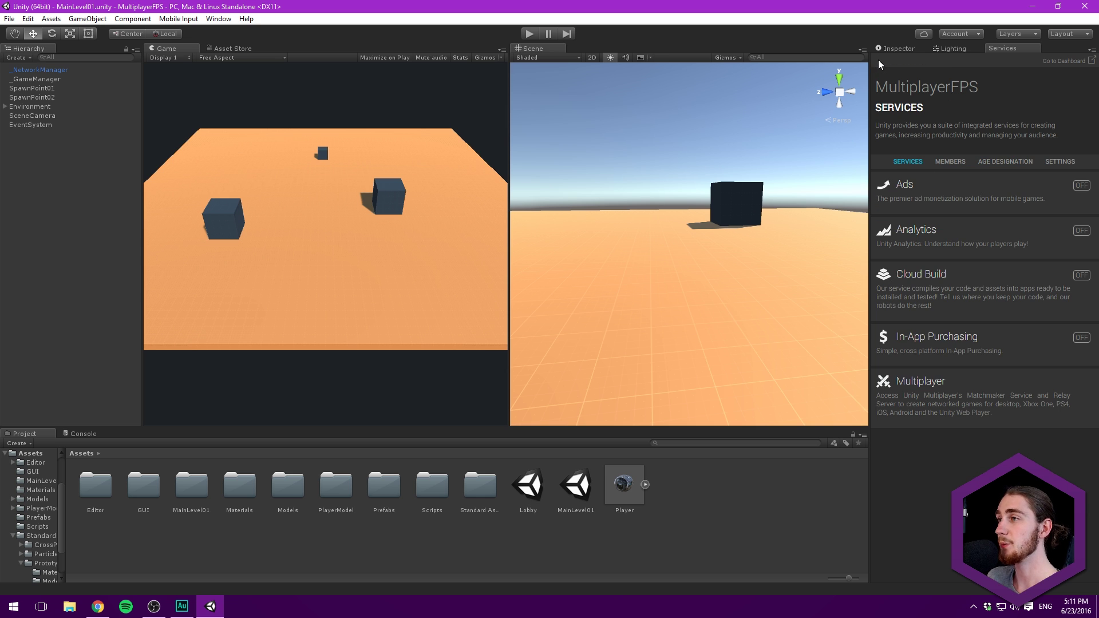
click(1060, 163)
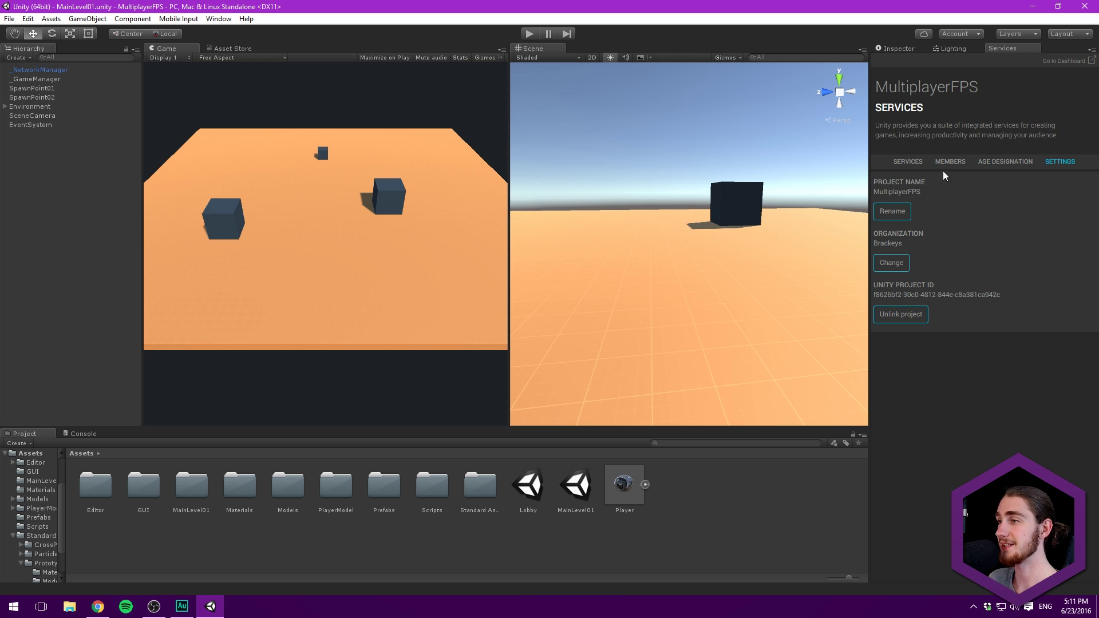
click(908, 161)
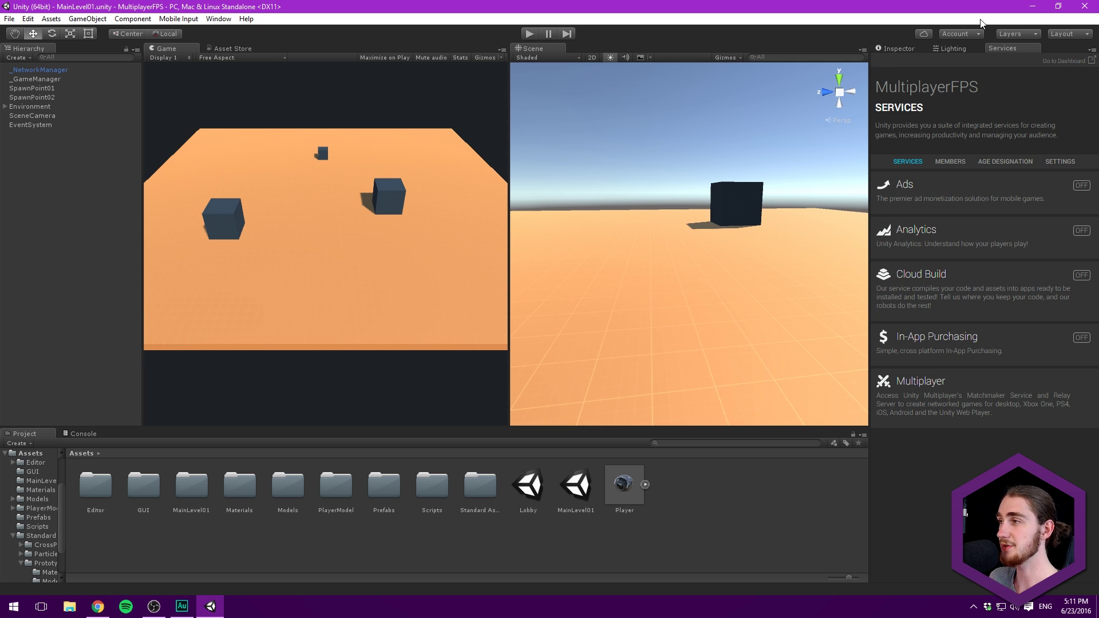
click(916, 382)
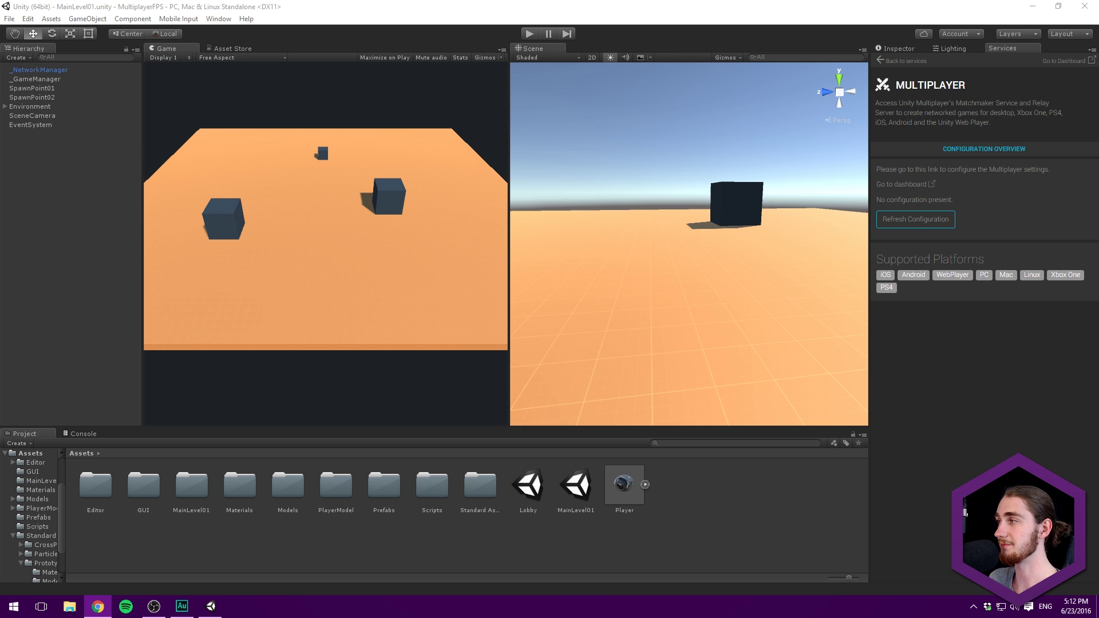
- Set Max players per room to 16 on the multiplayer dashboard and save the configuration
drag(1076, 69, 426, 0)
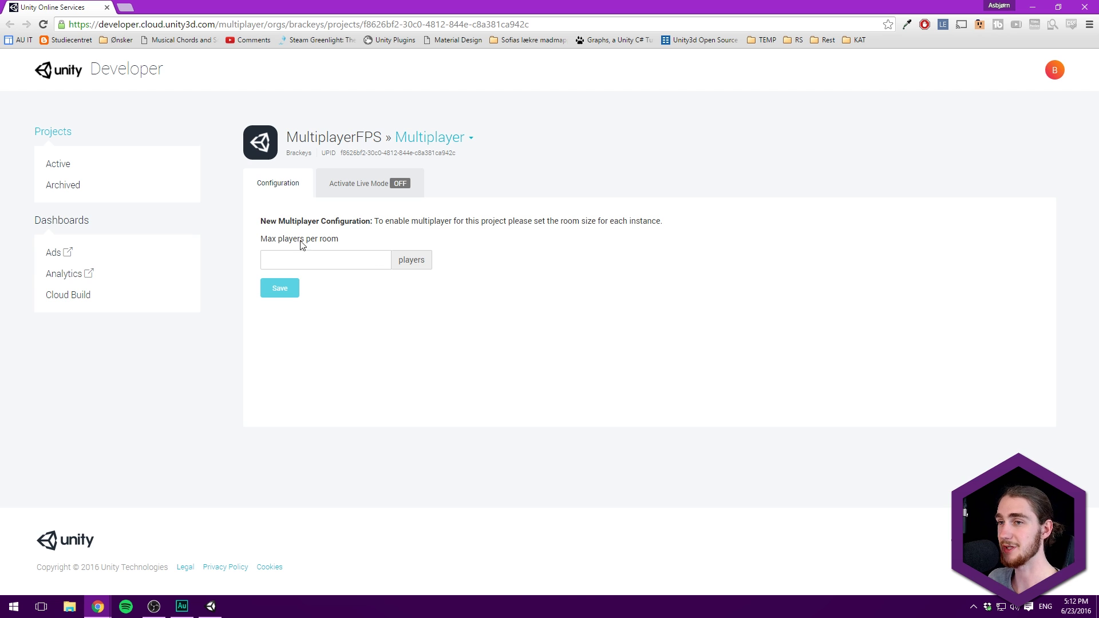
click(323, 267)
text(16)
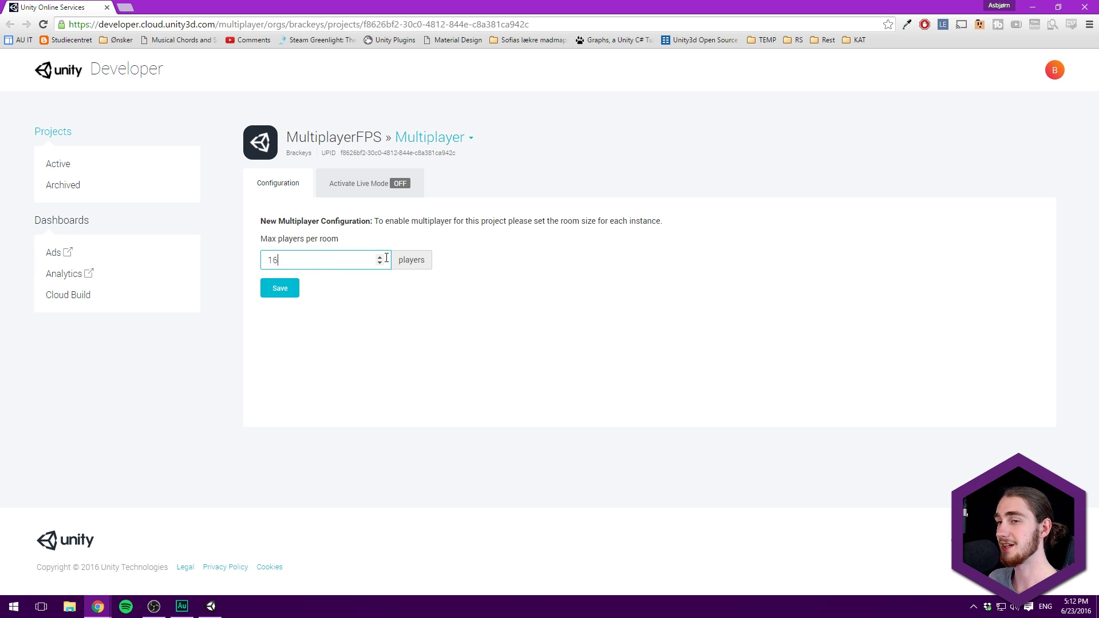
click(271, 293)
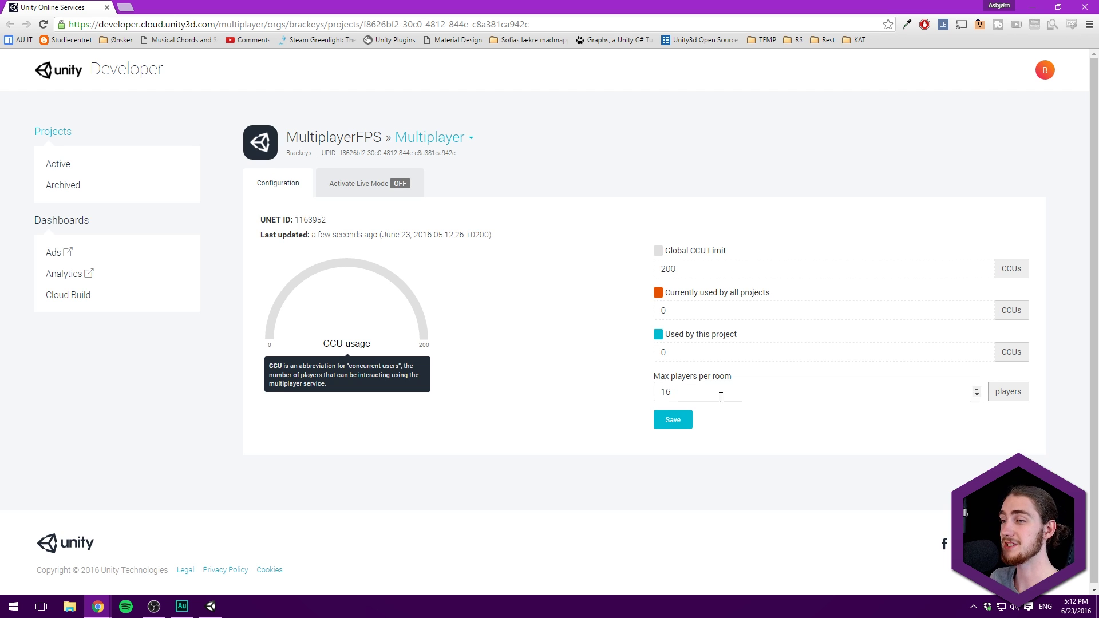
click(661, 390)
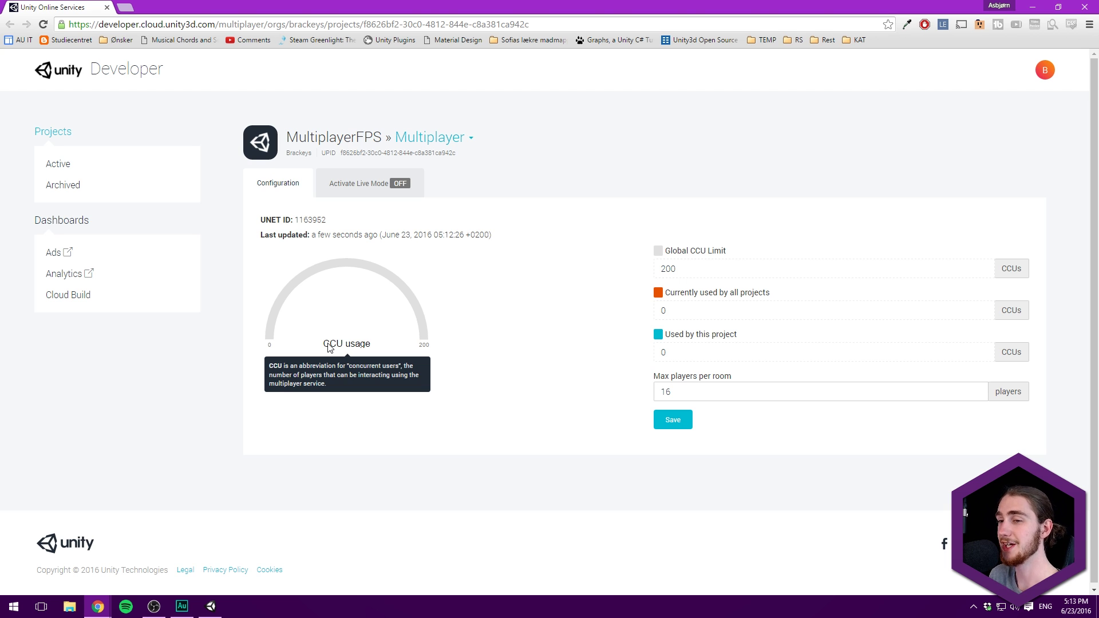
click(331, 344)
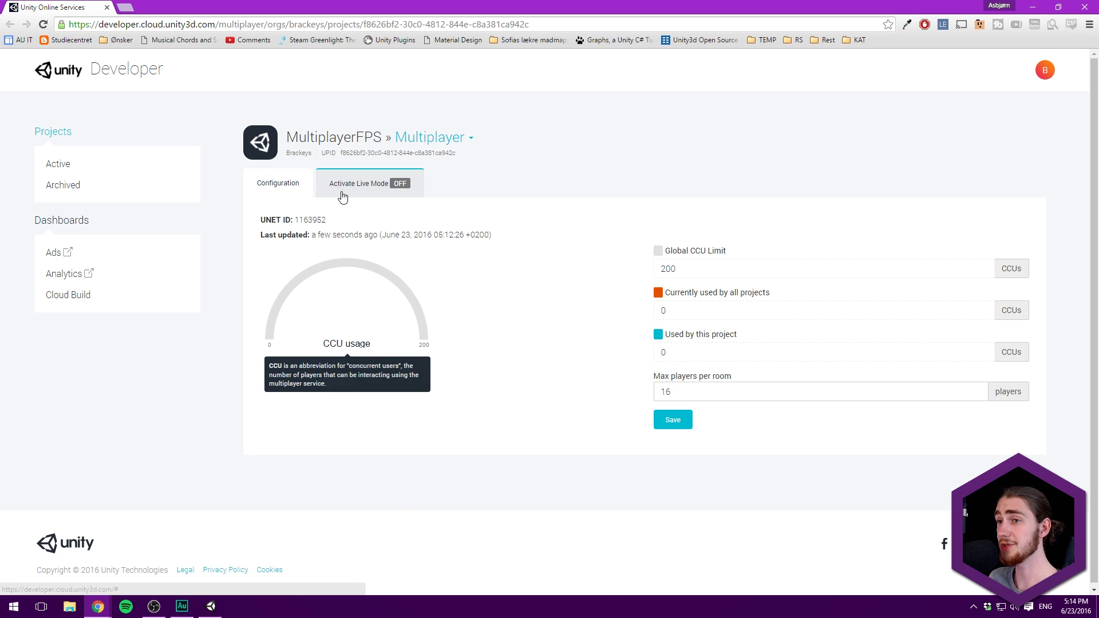
click(321, 192)
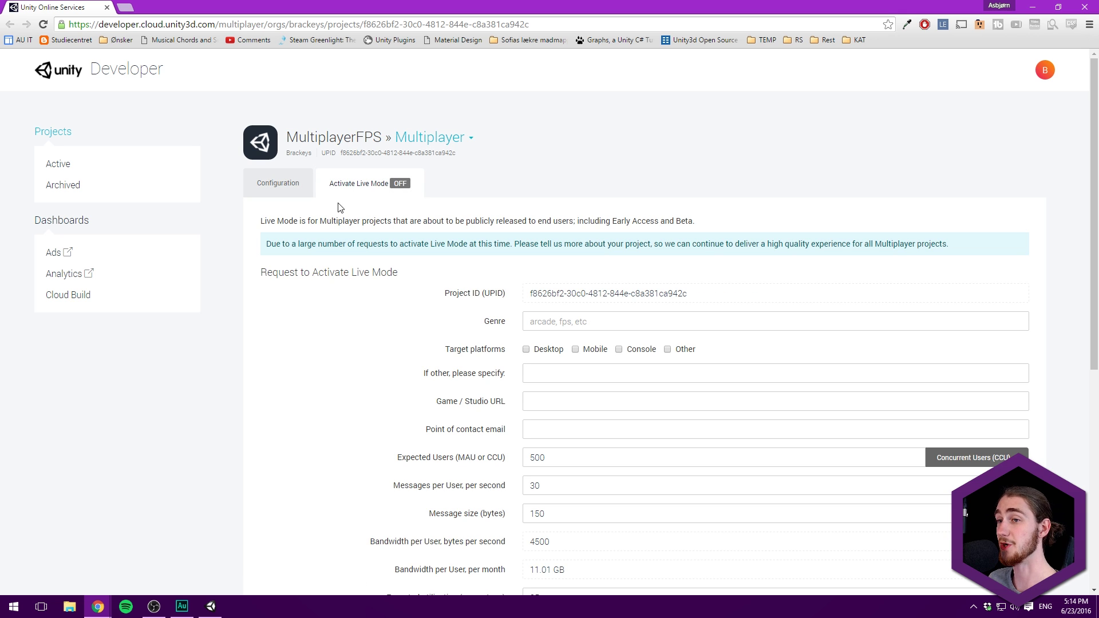
drag(298, 221, 708, 225)
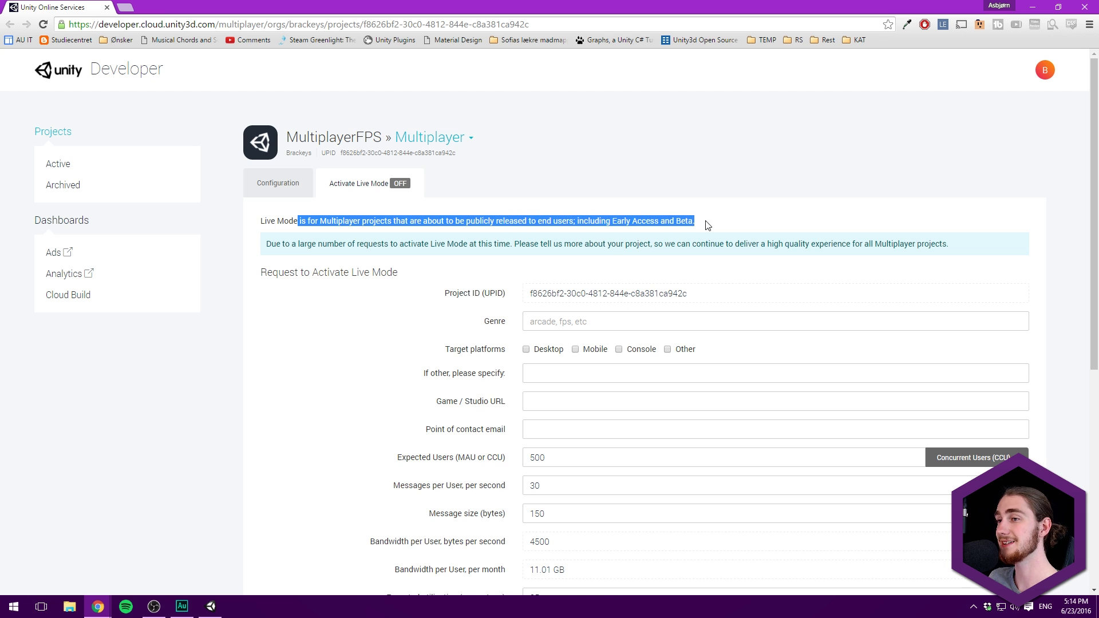
click(572, 214)
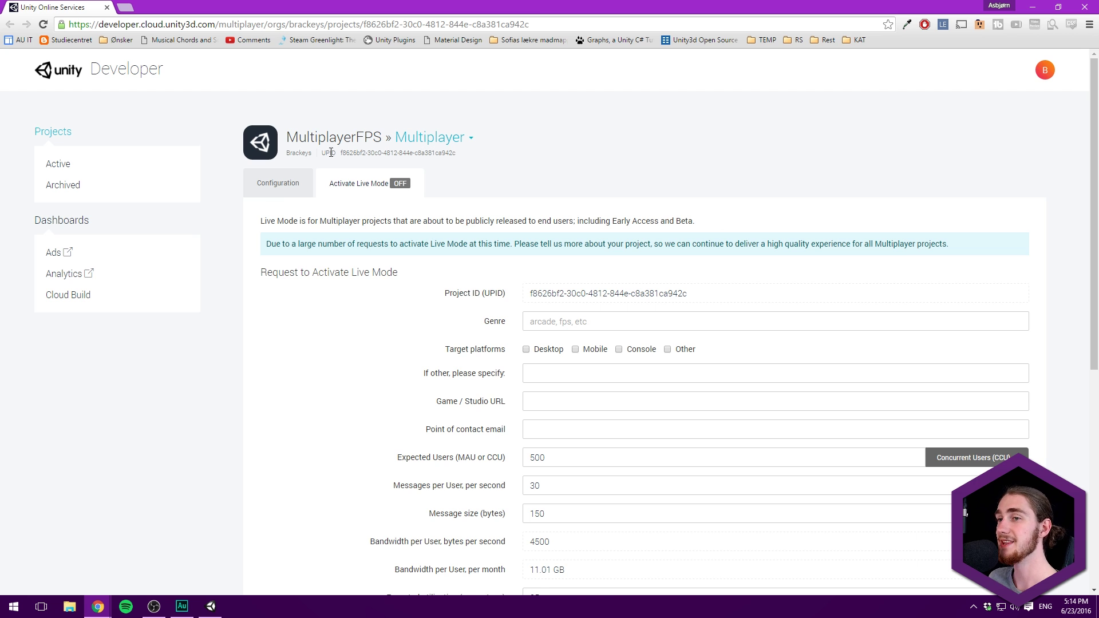
scroll(572, 195, down, 2)
scroll(485, 178, up, 1)
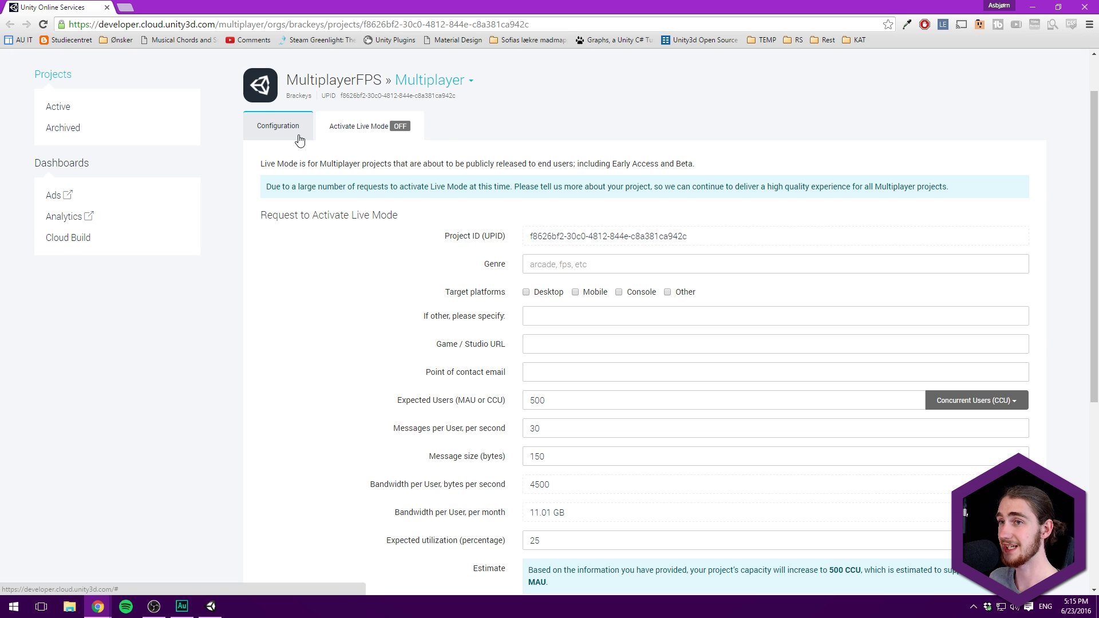
click(298, 139)
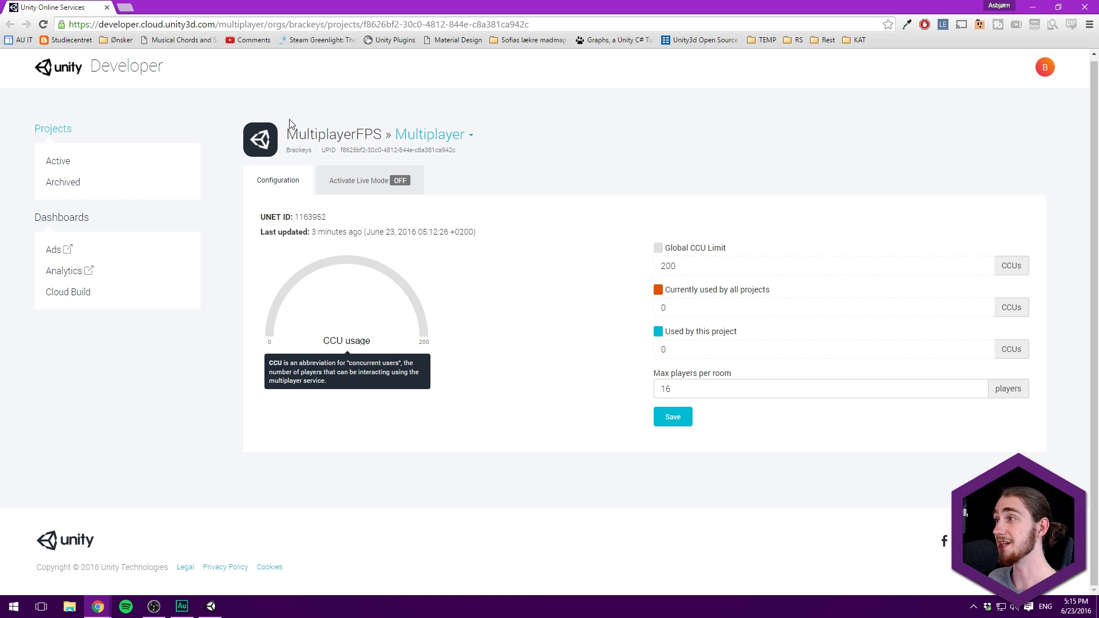
- Check the Configuration tab showing 0 of 200 CCUs used and 16 max players per room
click(1085, 7)
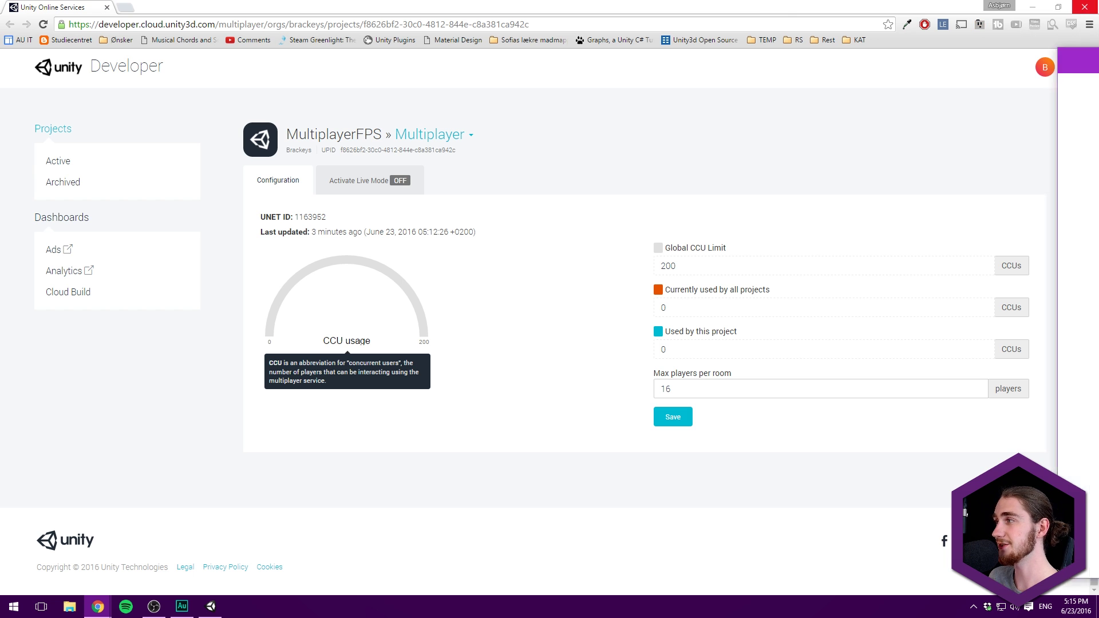
- Review Multiplayer pricing, noting the free edition's development CCU and Professional's 200 CCU
scroll(111, 108, down, 2)
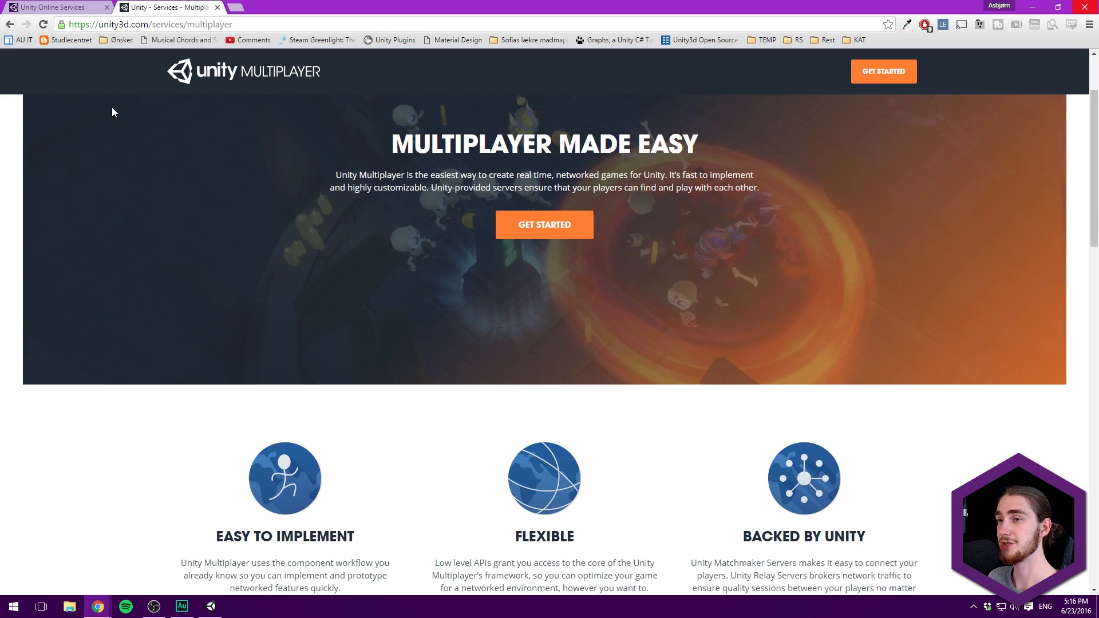
scroll(74, 120, down, 6)
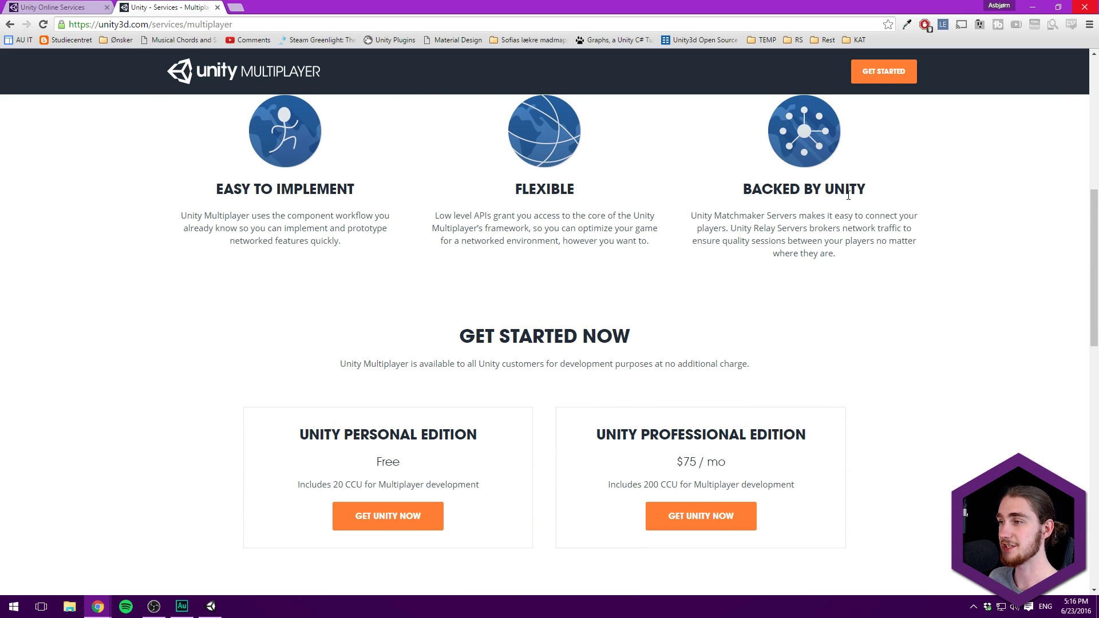
scroll(785, 227, down, 1)
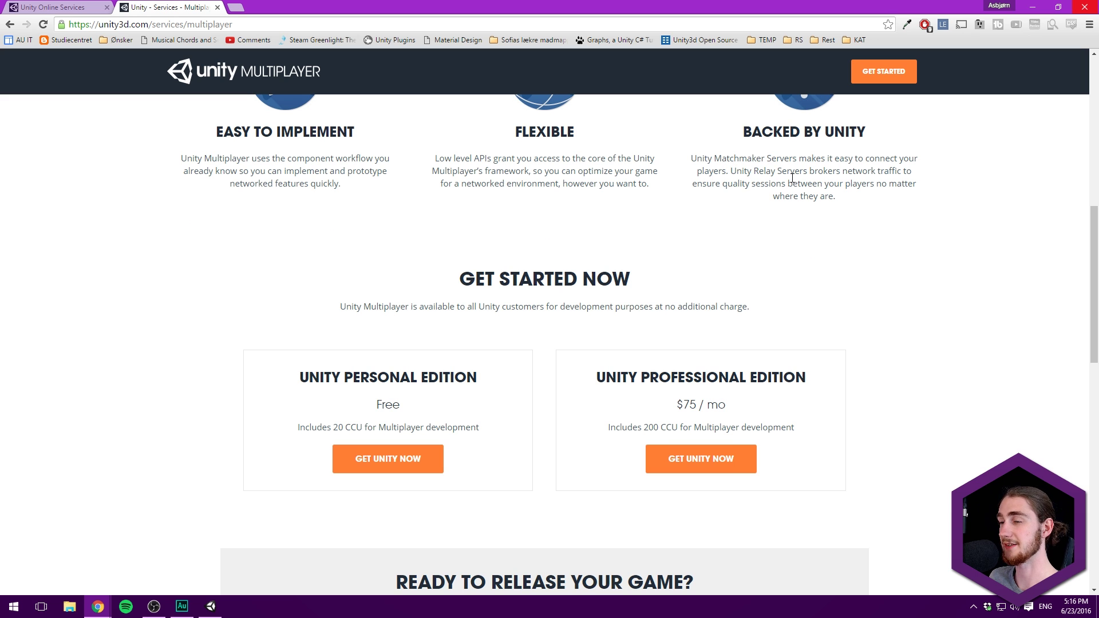
scroll(697, 104, down, 2)
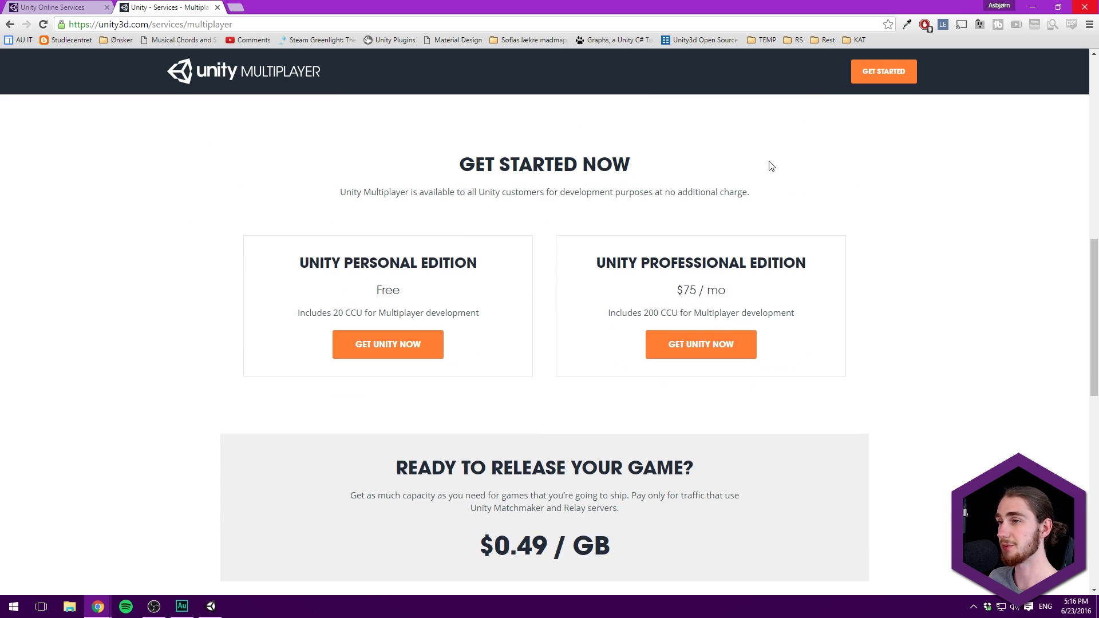
scroll(670, 170, down, 2)
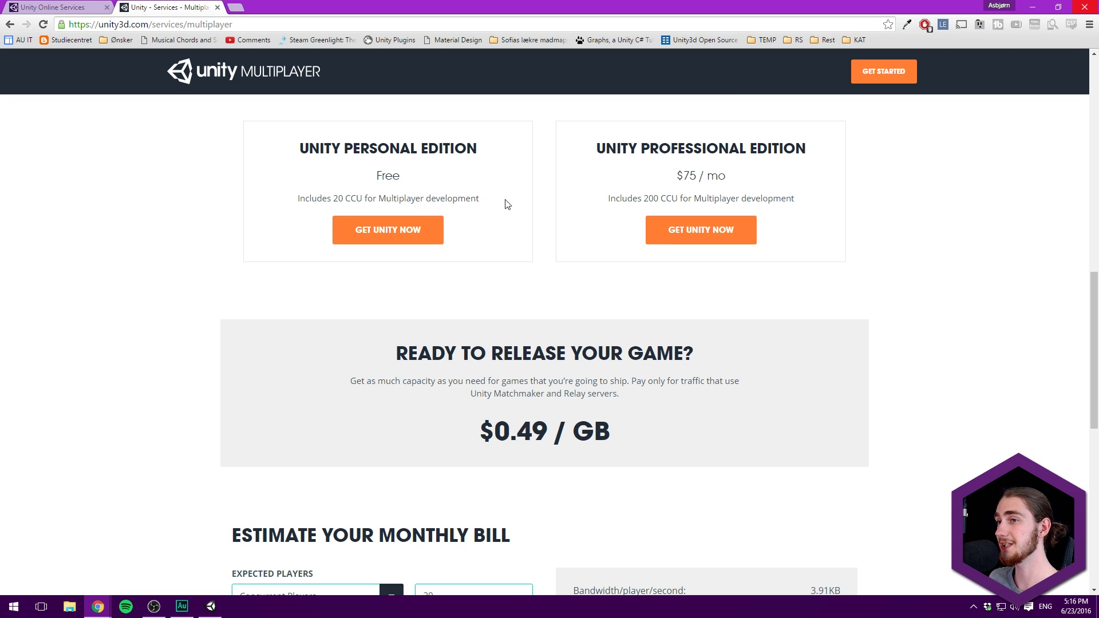
drag(507, 202, 378, 199)
scroll(504, 197, down, 1)
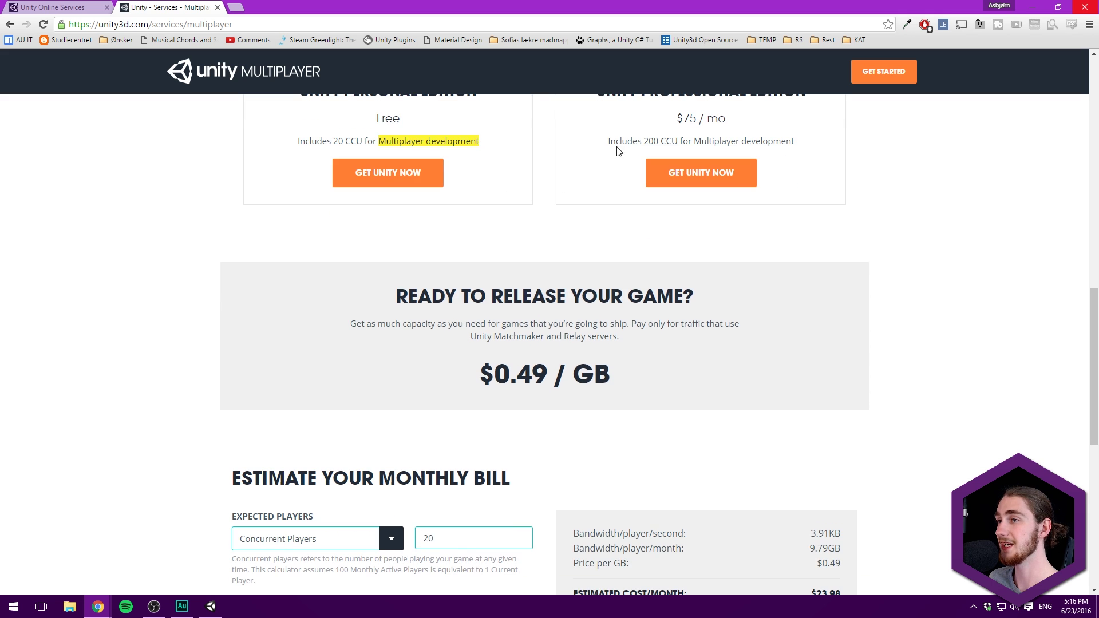
double_click(646, 142)
scroll(646, 145, up, 1)
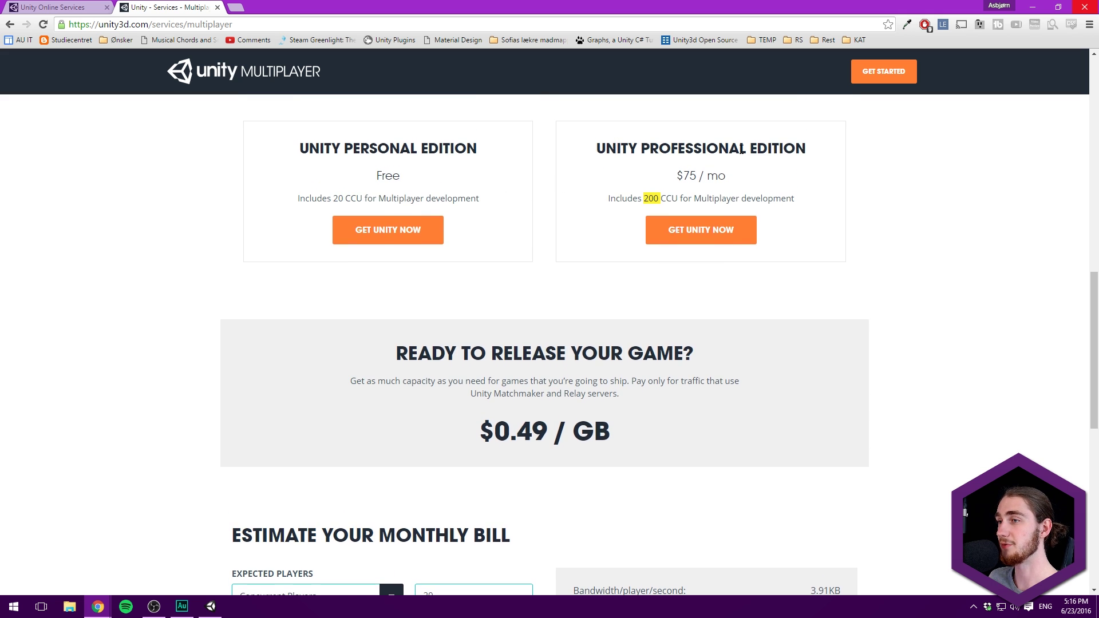
scroll(532, 206, down, 3)
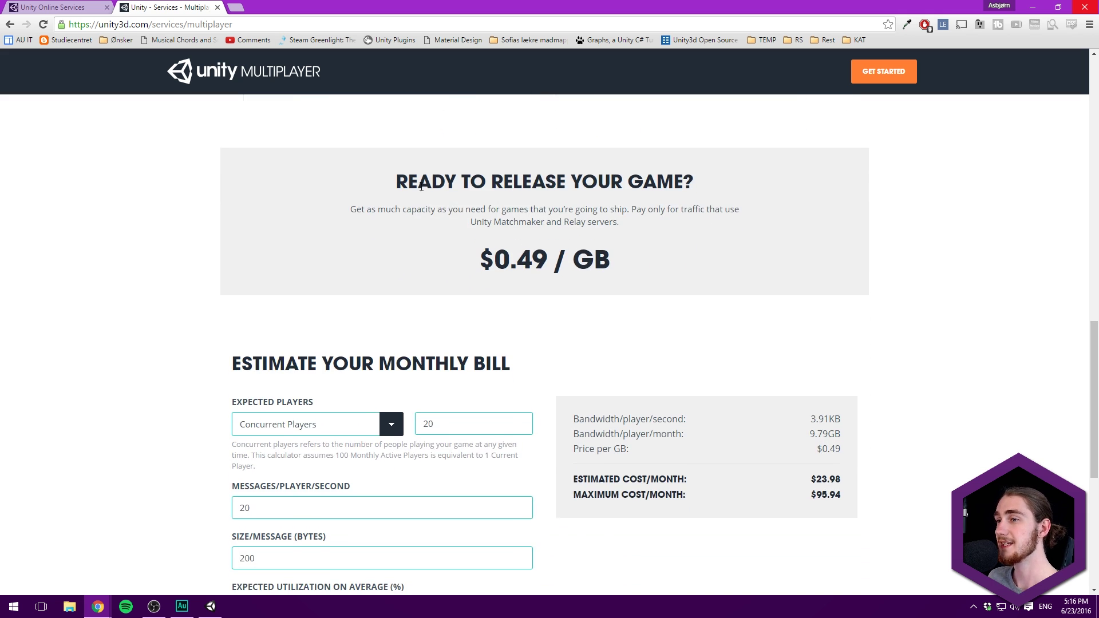
scroll(421, 187, down, 1)
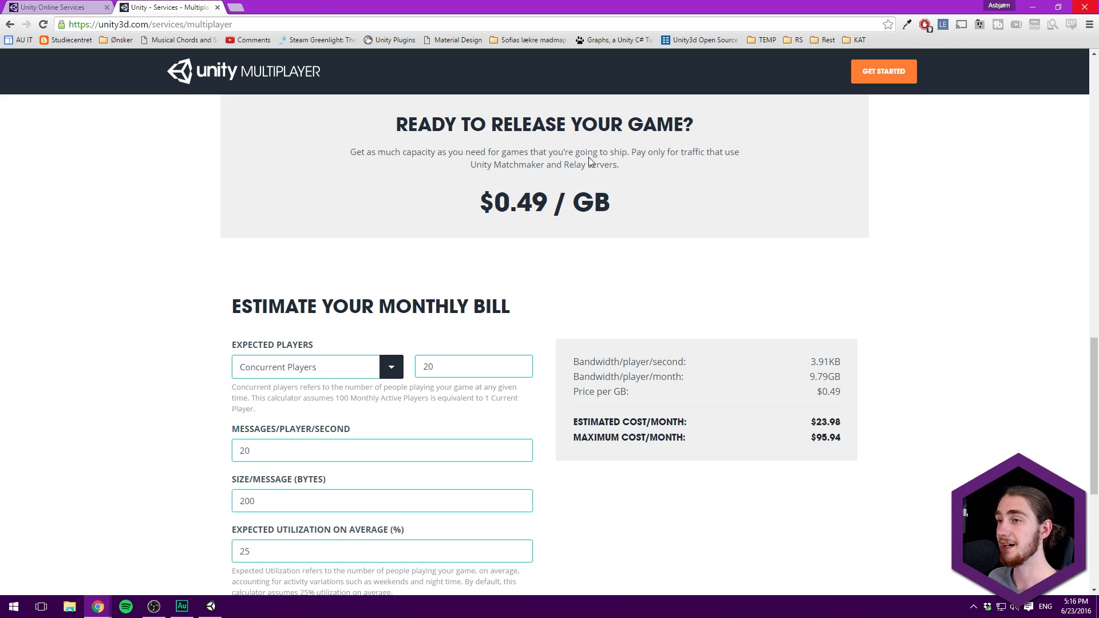
scroll(469, 214, down, 2)
scroll(324, 182, down, 1)
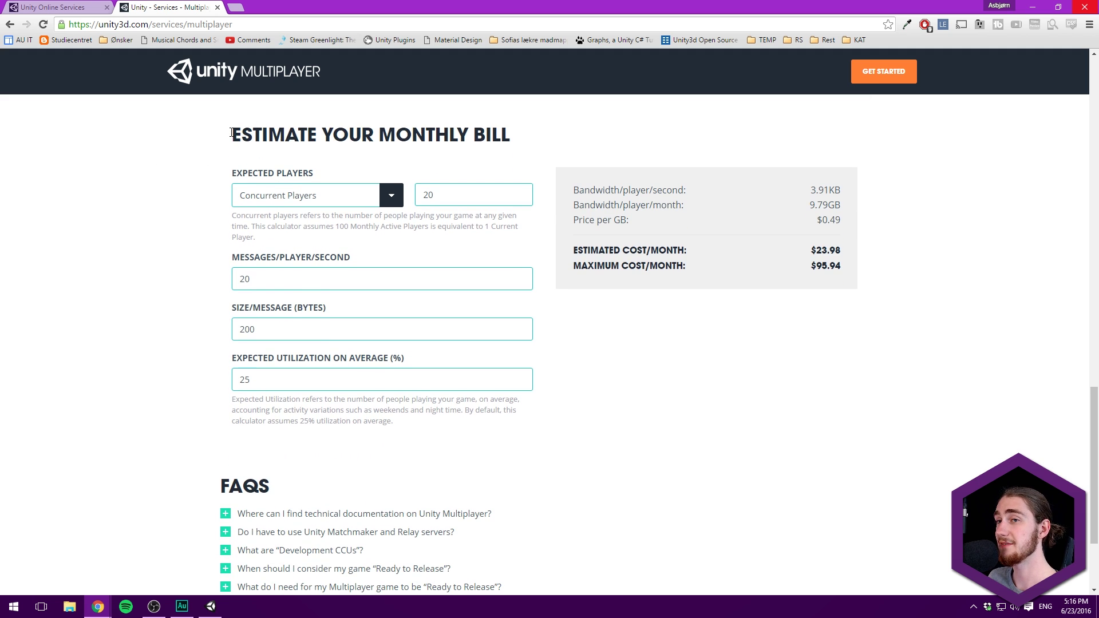
- Review the monthly bill estimator's messages-per-player-per-second value, then minimize Chrome
drag(231, 136, 511, 140)
click(511, 140)
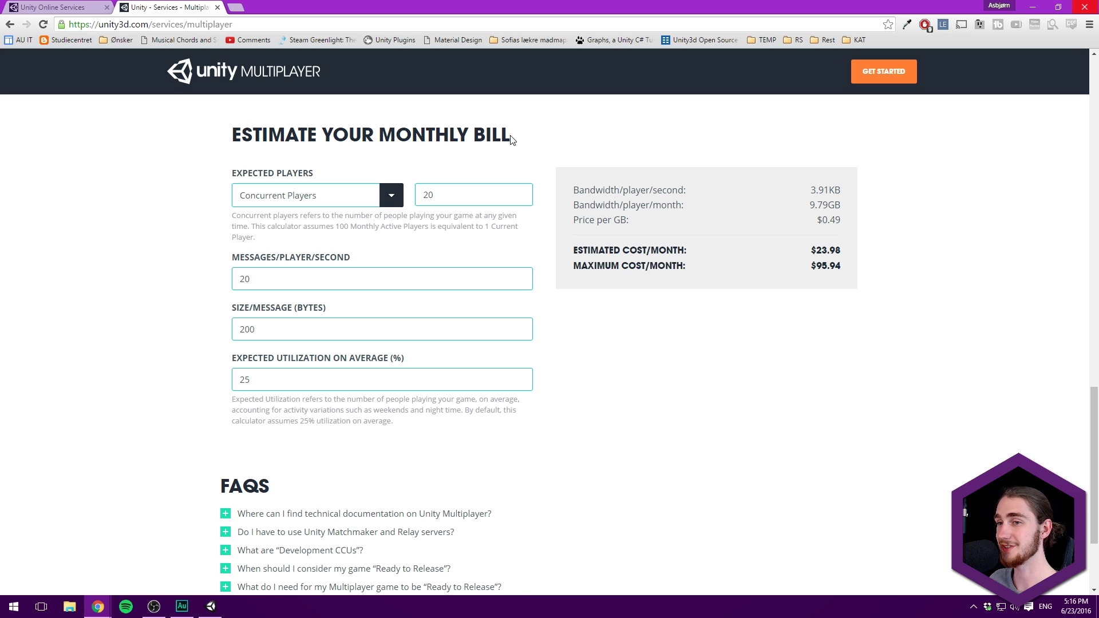
double_click(264, 293)
click(163, 284)
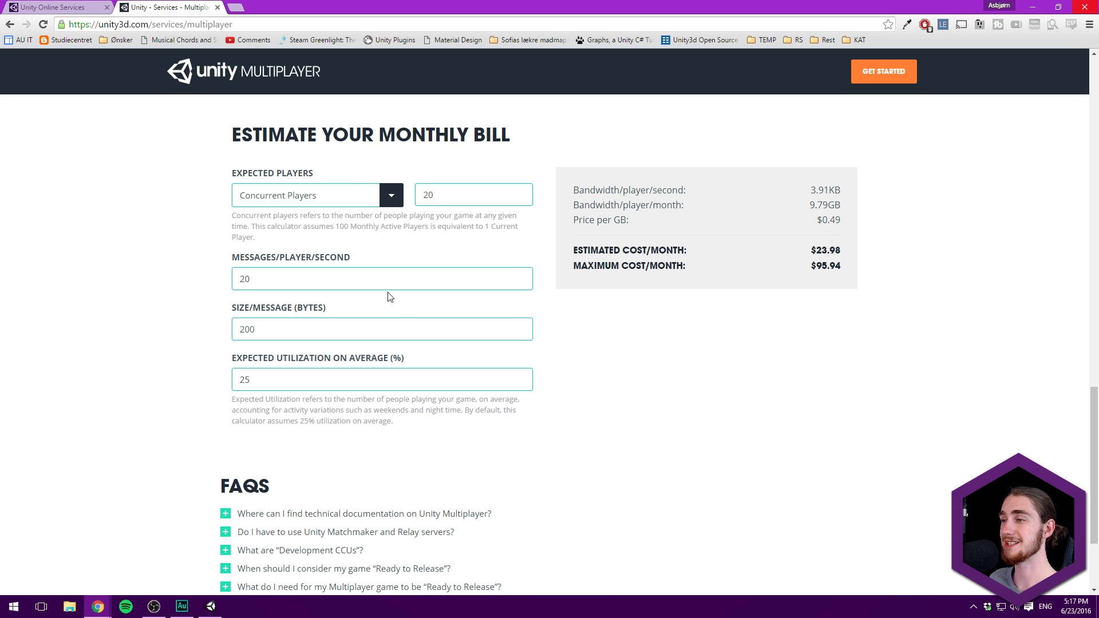
scroll(183, 326, down, 1)
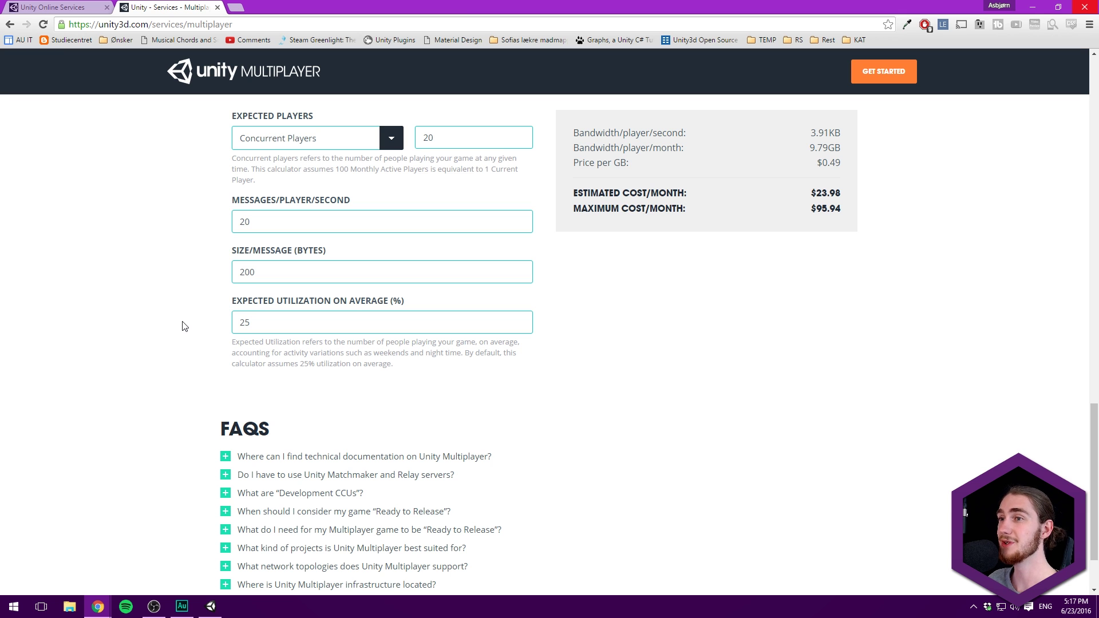
scroll(169, 266, up, 3)
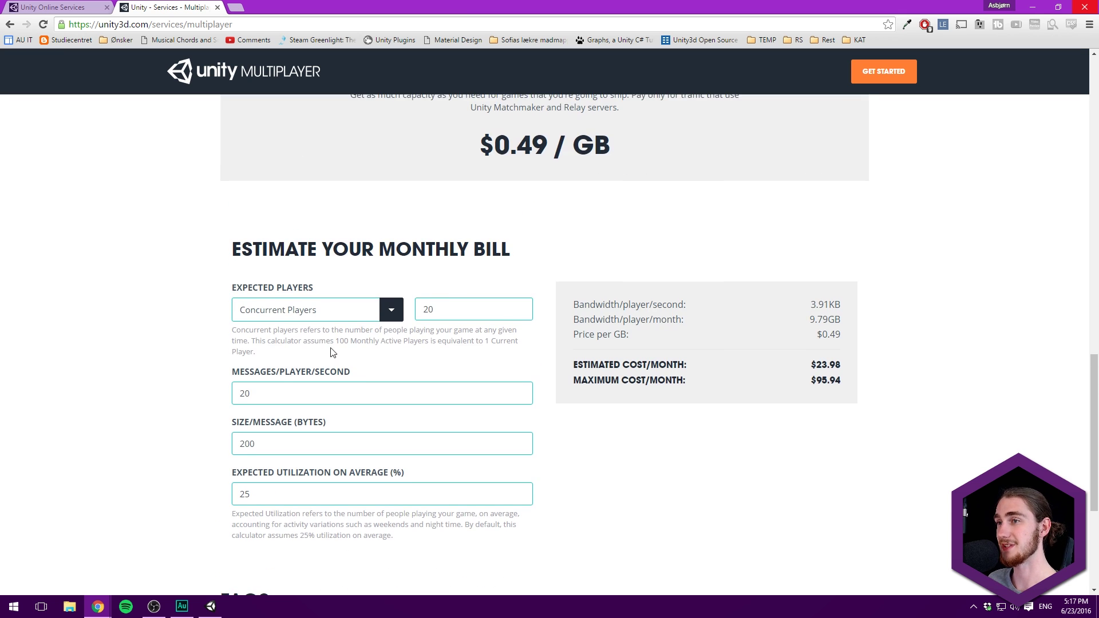
scroll(178, 288, down, 2)
scroll(176, 287, down, 3)
scroll(152, 240, up, 3)
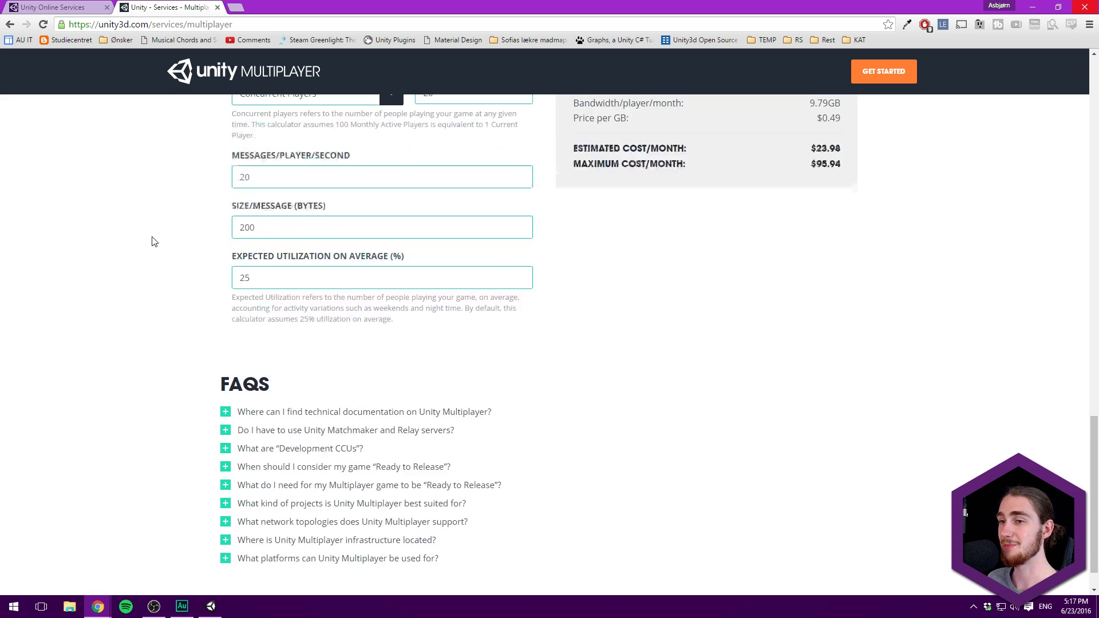
scroll(211, 270, up, 8)
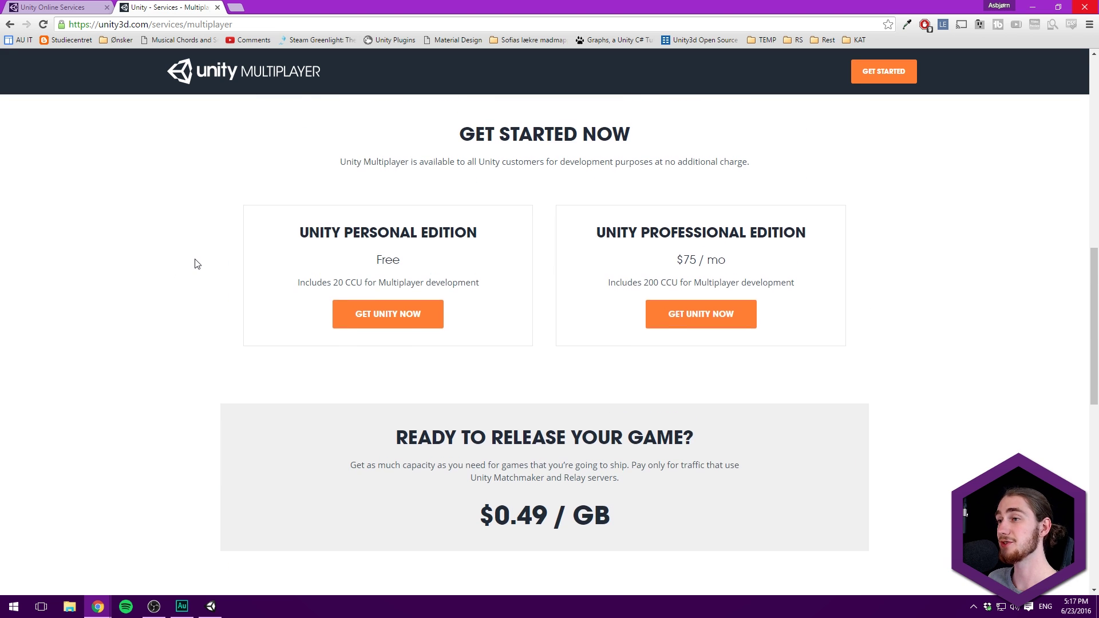
scroll(197, 263, up, 8)
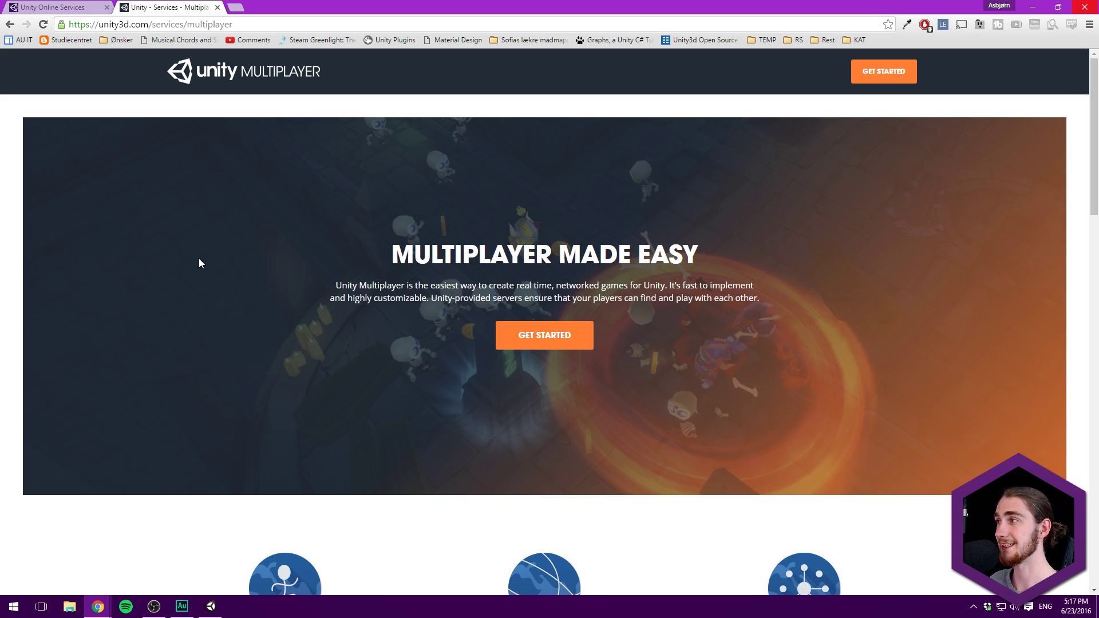
key(super+Down)
key(super+Down)
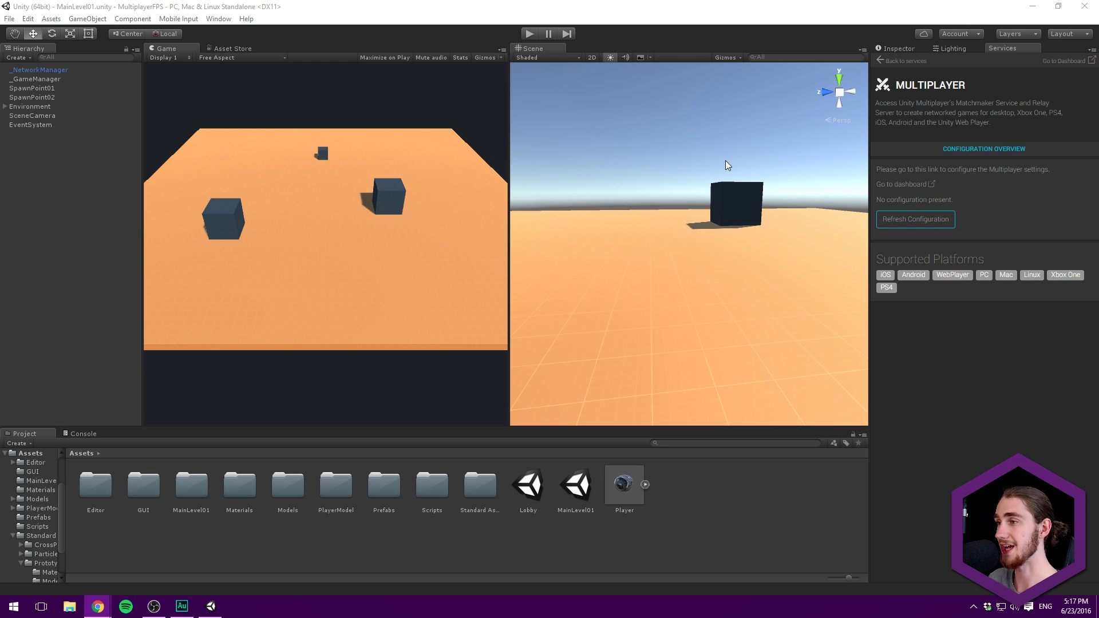
- Refresh the editor's Multiplayer configuration to show pro plan, 200 global CCU and 16 max players
click(877, 293)
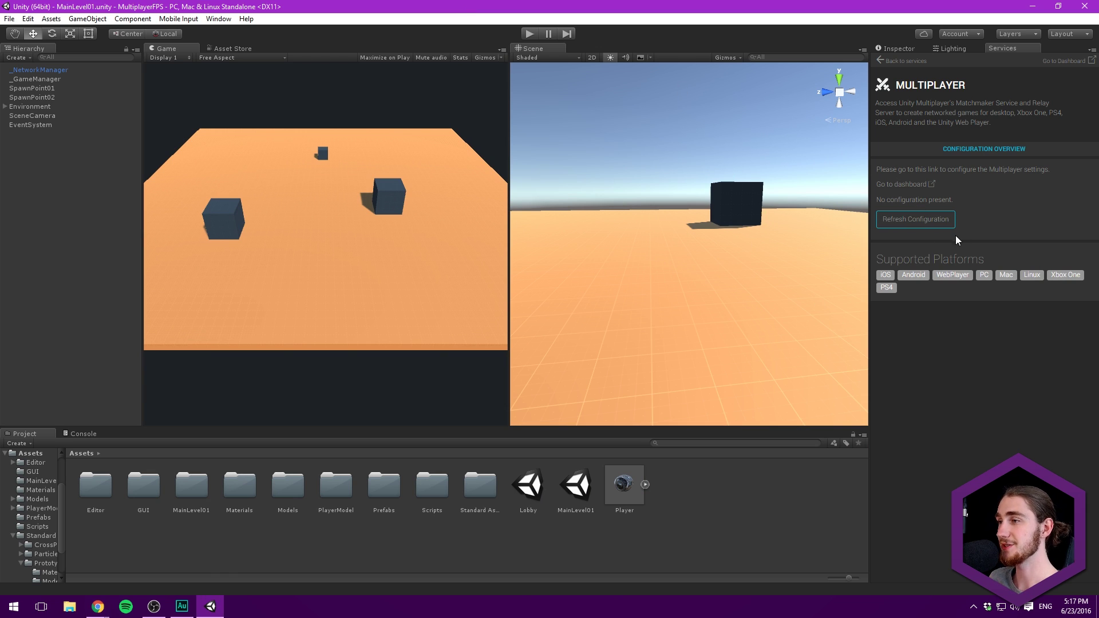
click(910, 219)
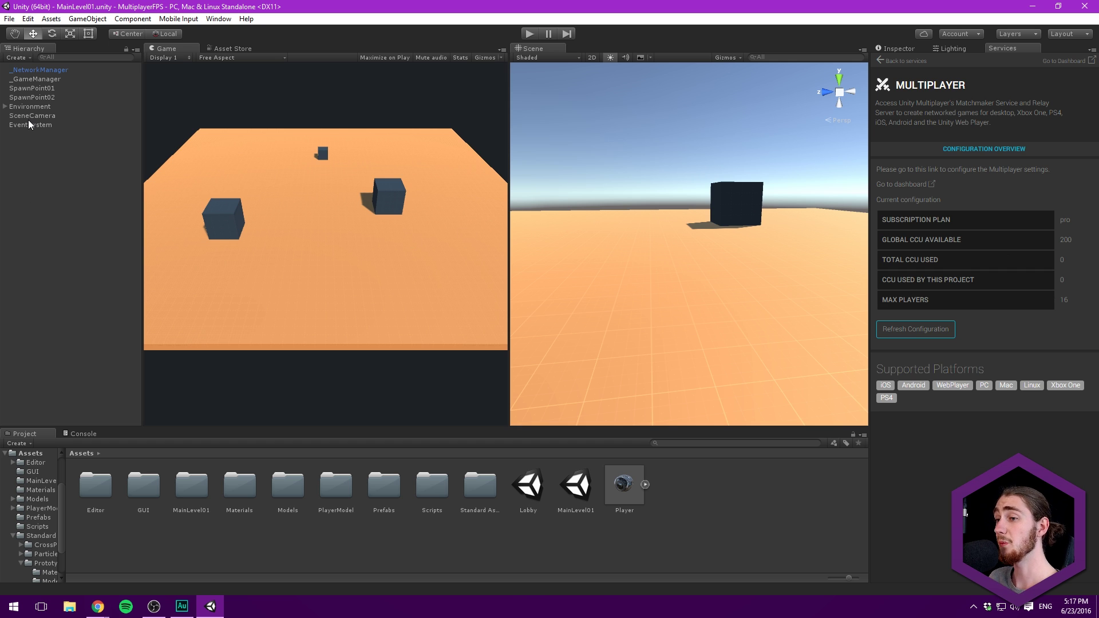
- Inspect _NetworkManager, then play-test Enable Match Maker and Find Internet Match before stopping
click(33, 69)
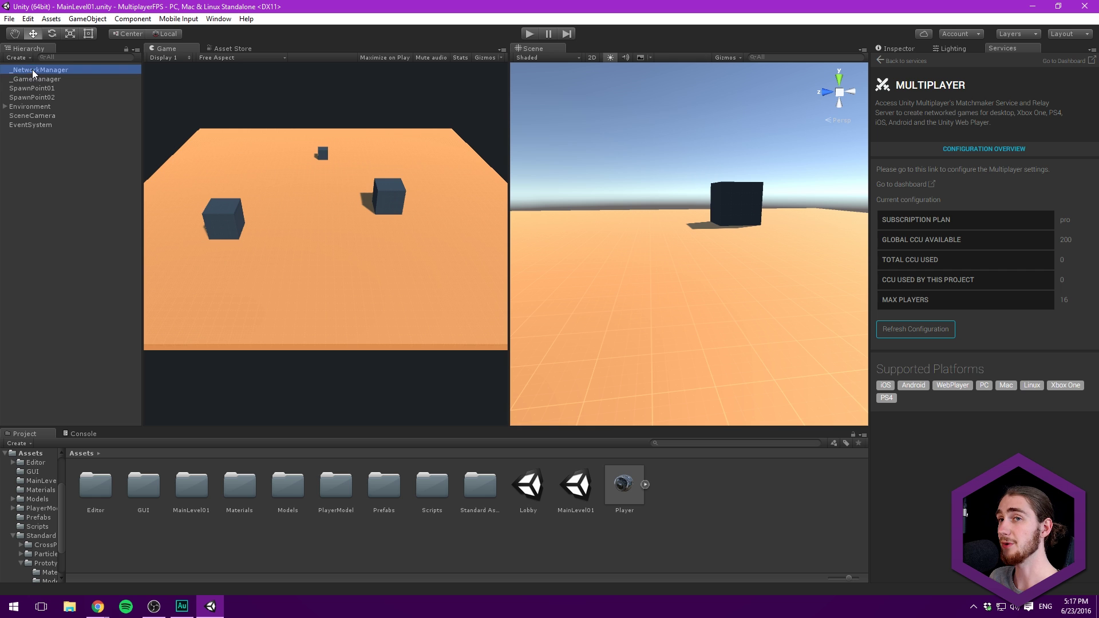
click(907, 49)
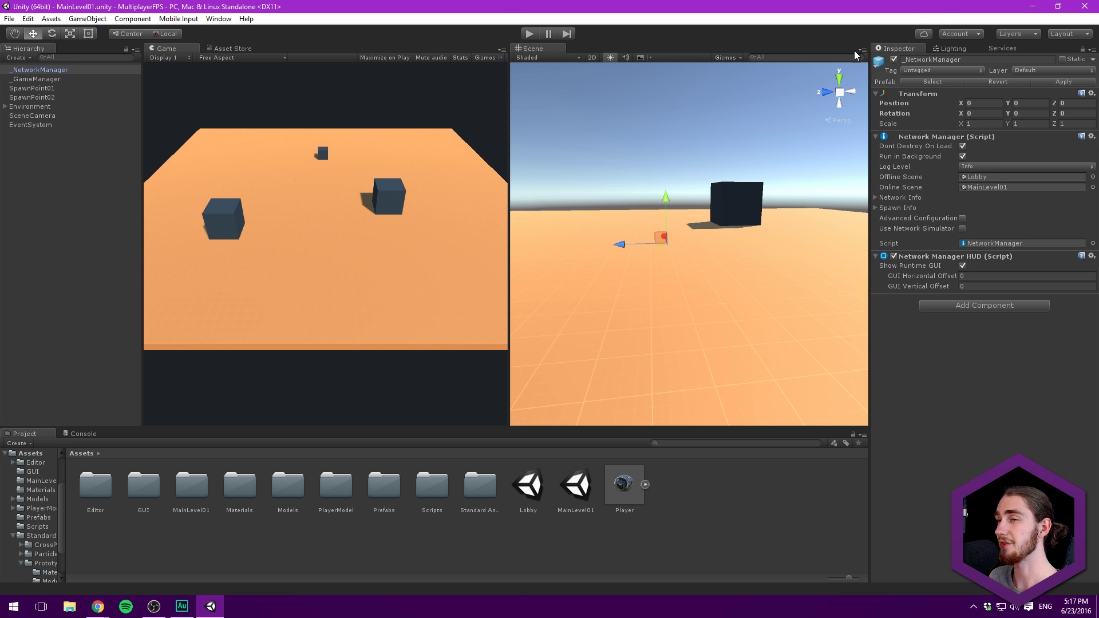
click(529, 34)
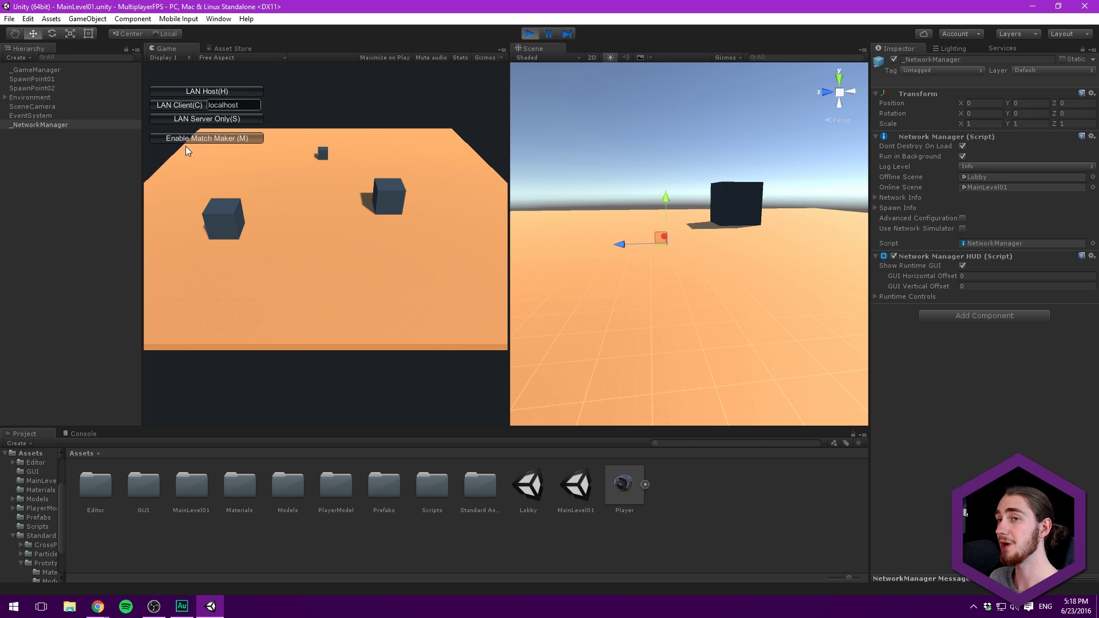
click(221, 138)
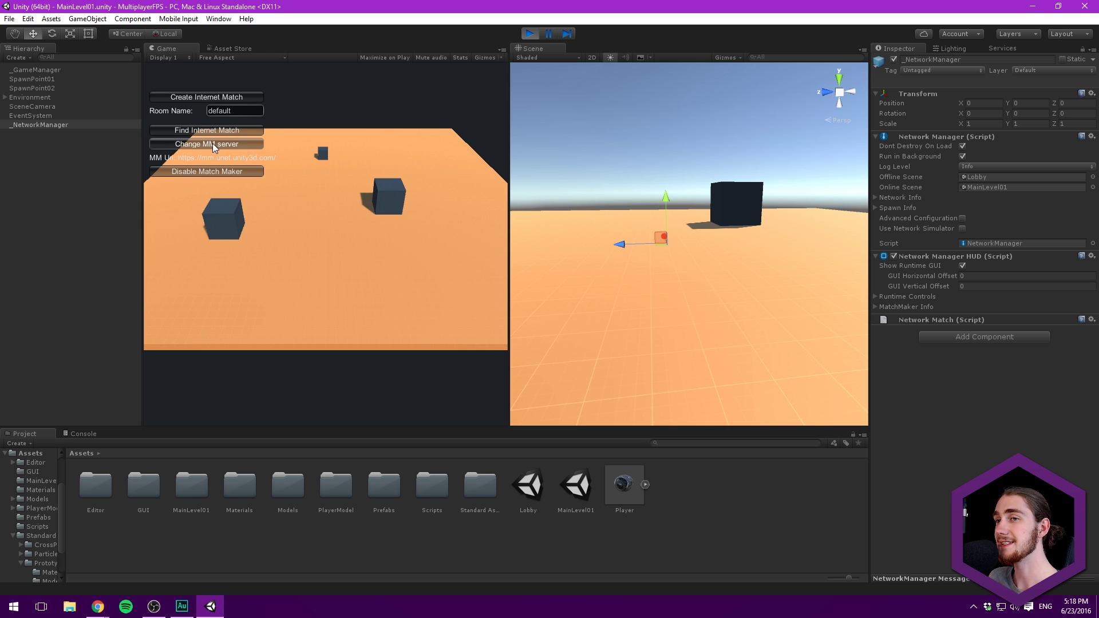
click(166, 130)
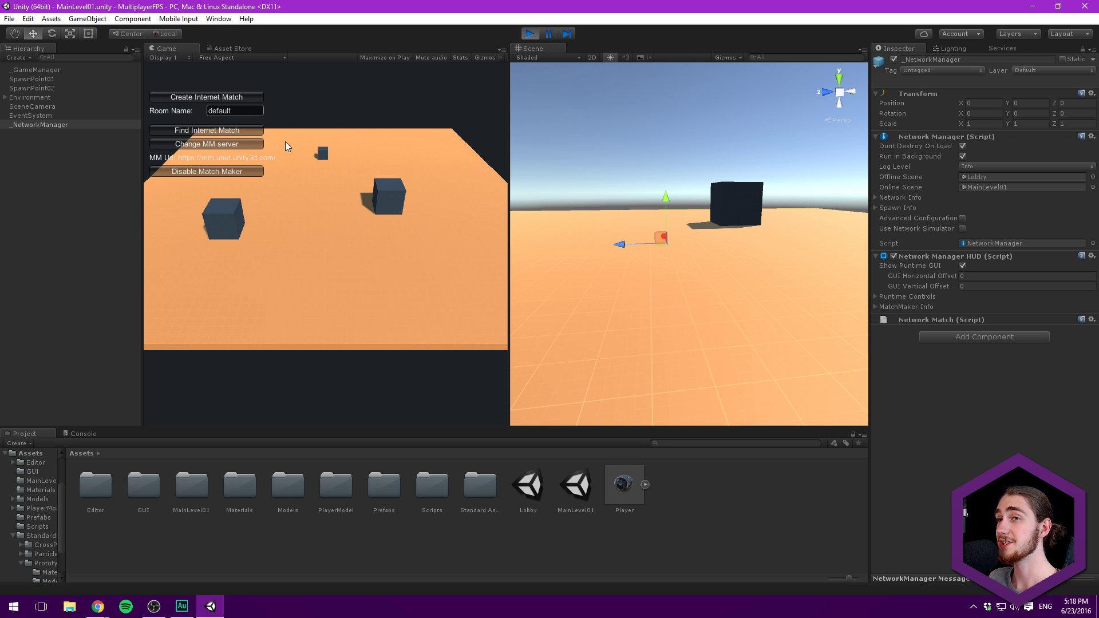
click(529, 35)
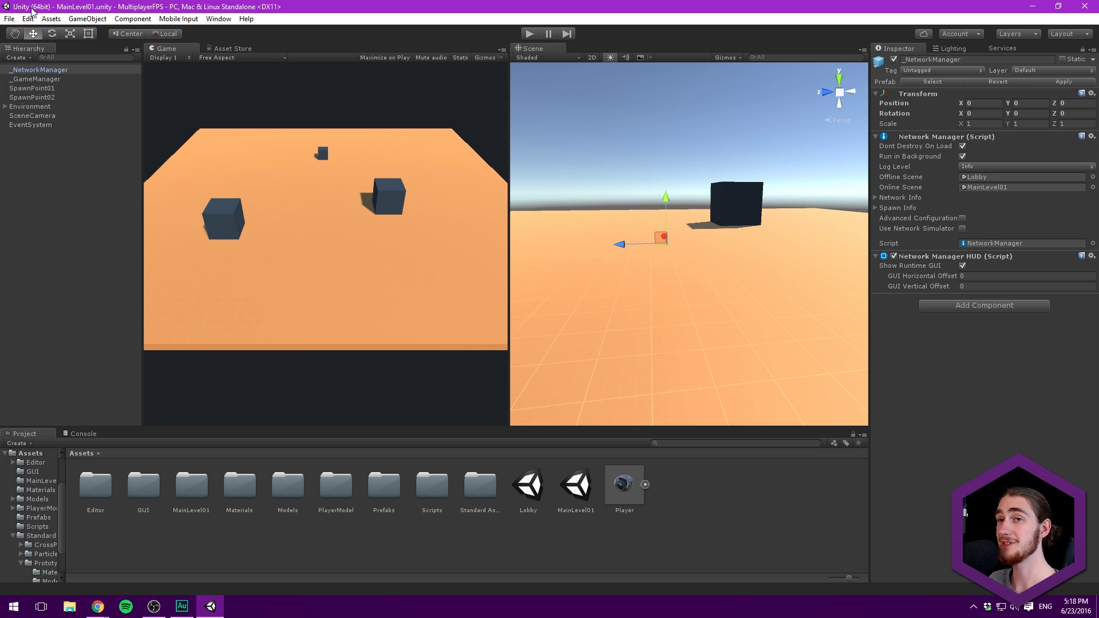
- In Build Settings, switch the PC, Mac & Linux Standalone target platform between Windows and Mac OS X
click(10, 19)
click(61, 134)
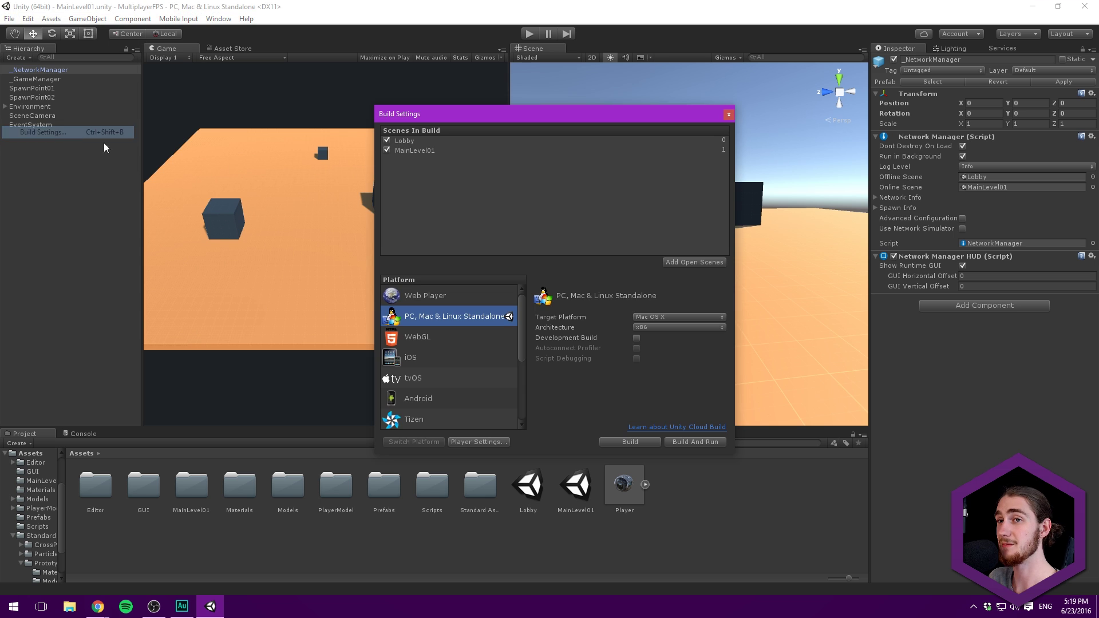
drag(433, 115, 394, 85)
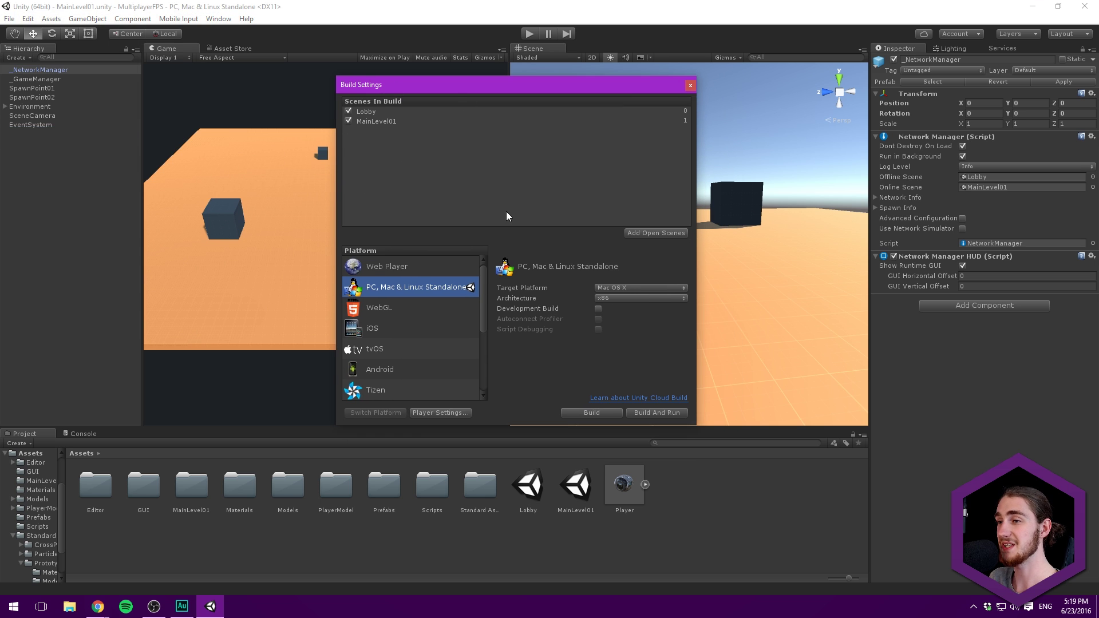
click(633, 288)
click(632, 300)
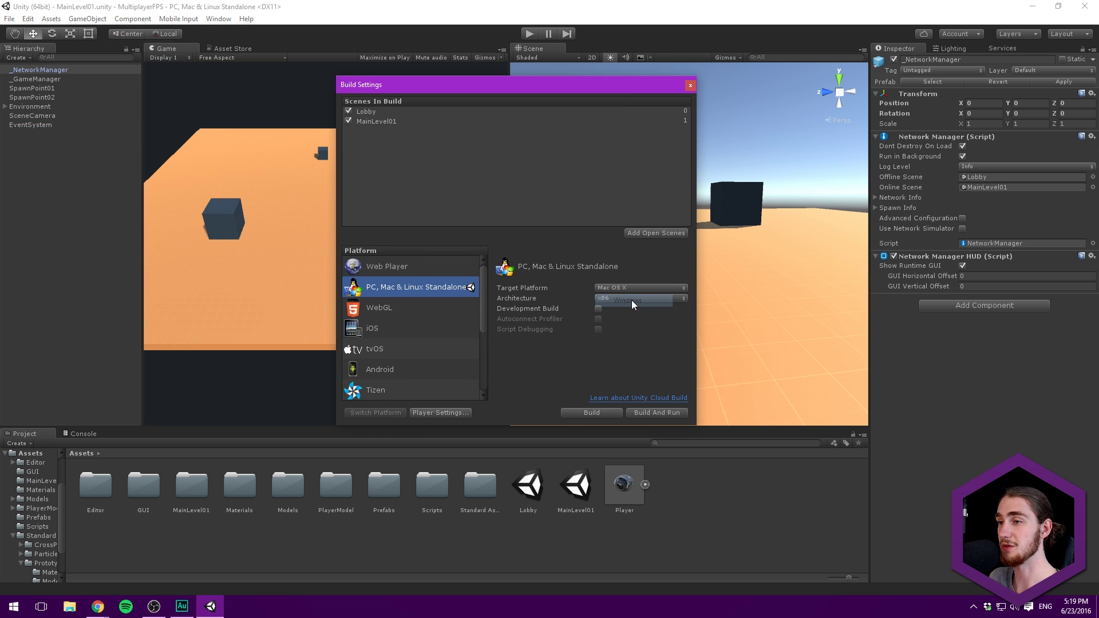
click(609, 288)
click(610, 308)
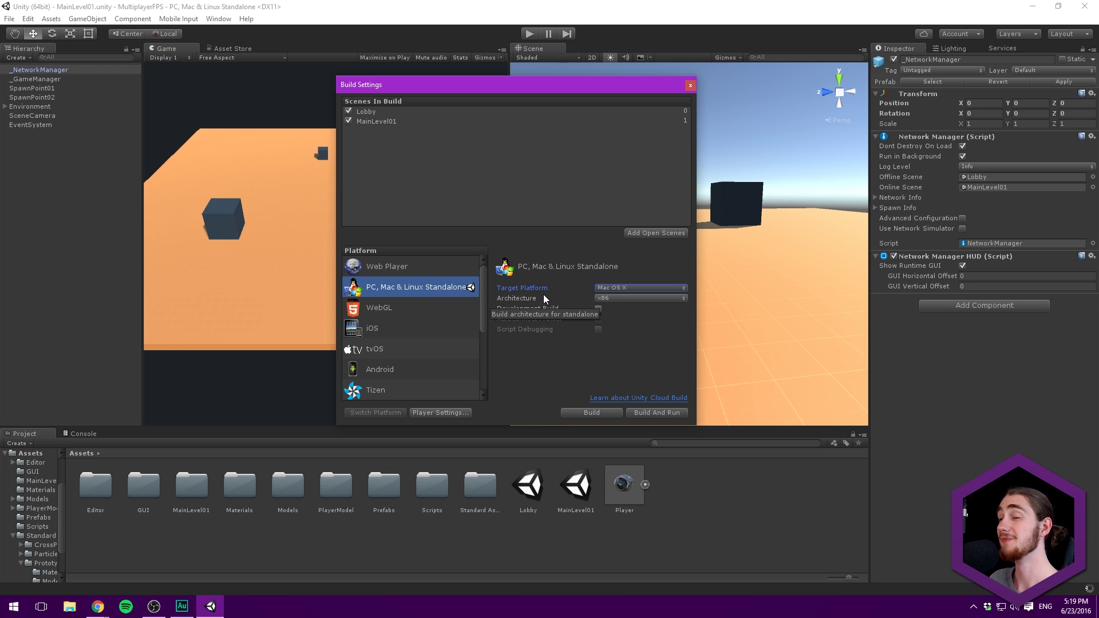
click(626, 289)
click(621, 303)
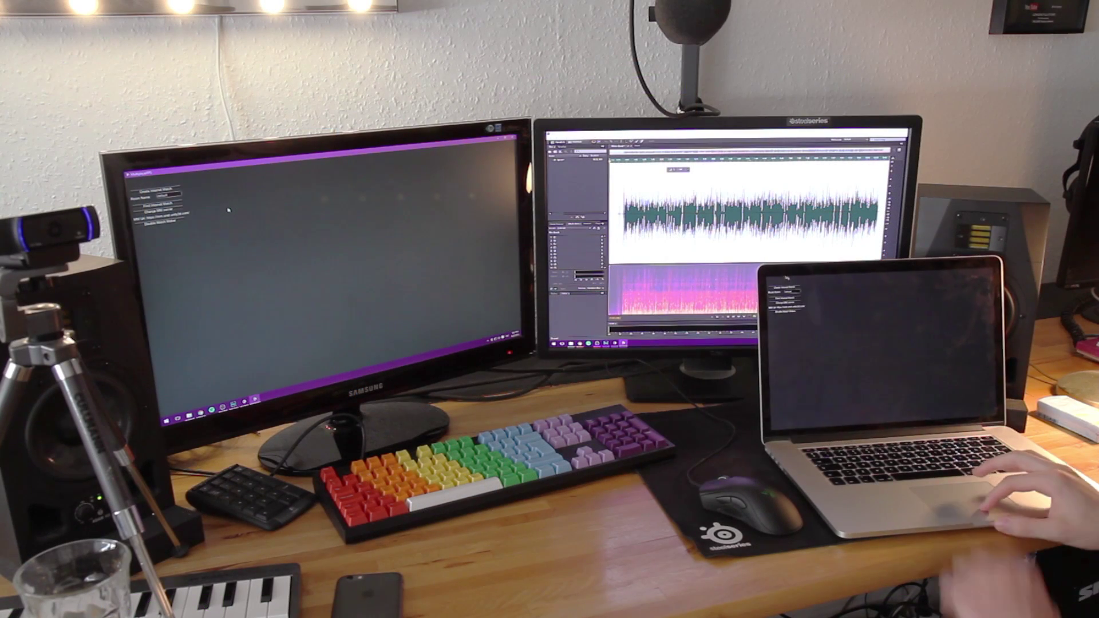
- Create internet match 'Test' on the laptop, join it from the desktop, and shoot the desktop player
click(795, 292)
text(Test)
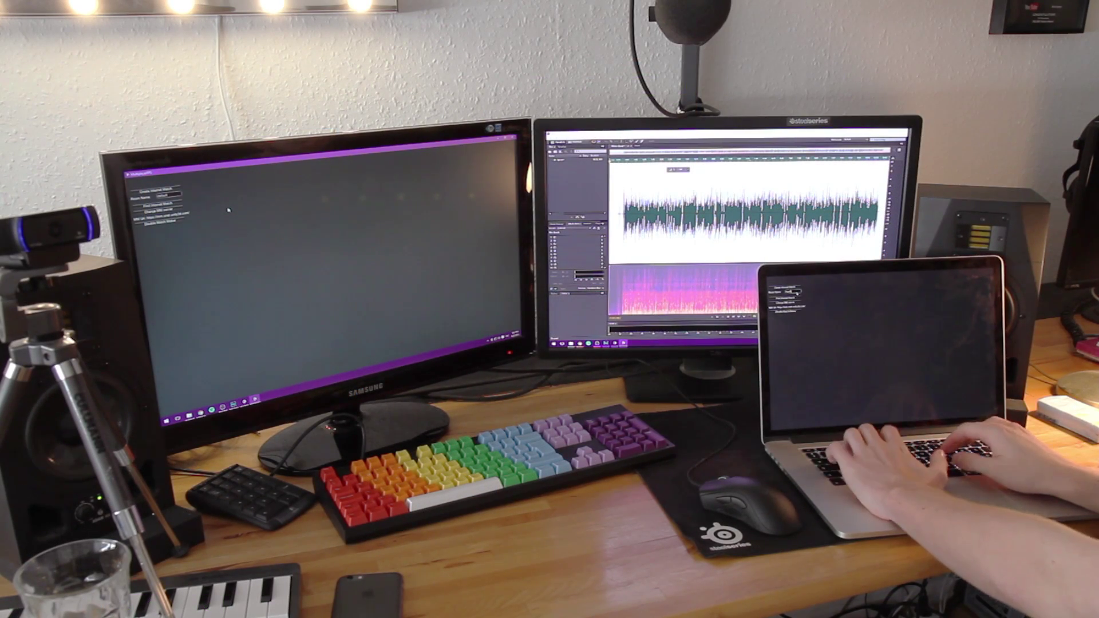
click(786, 287)
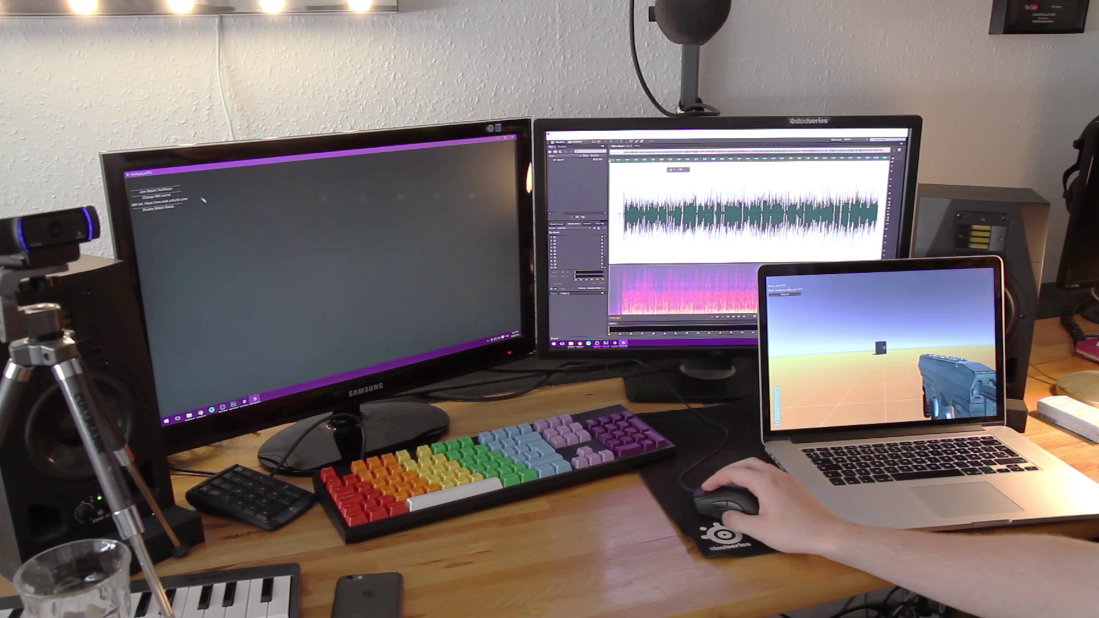
click(156, 190)
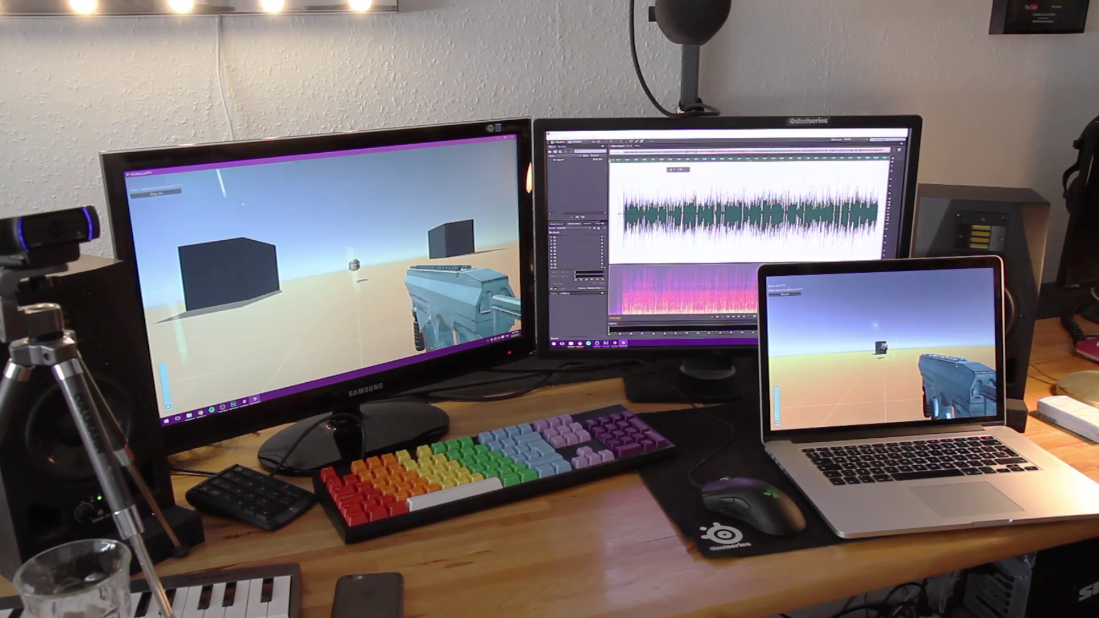
key(w)
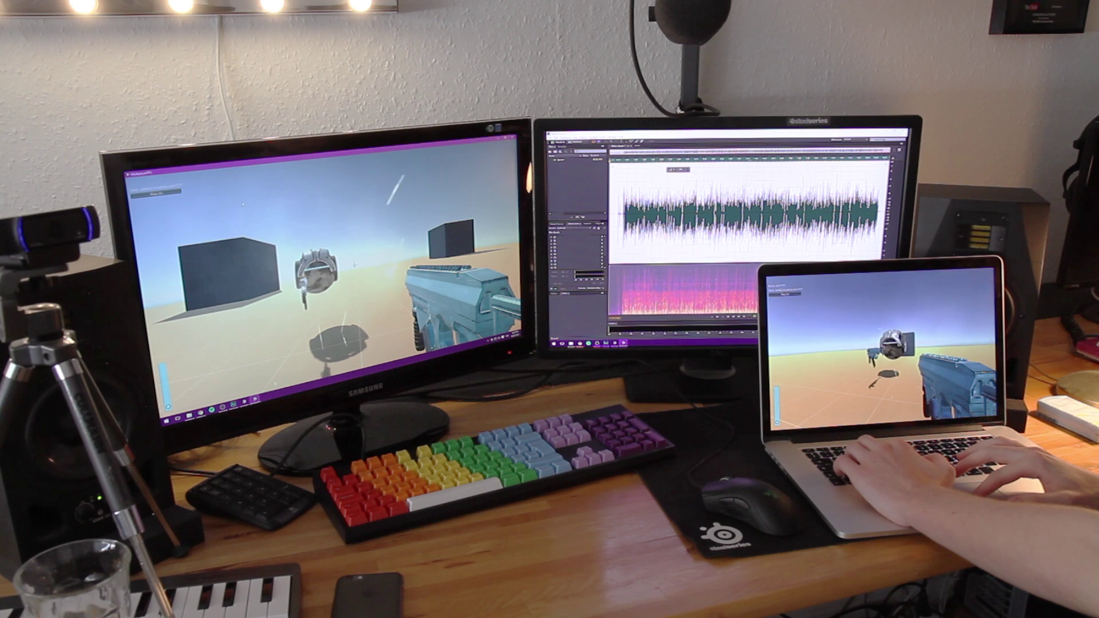
key(space)
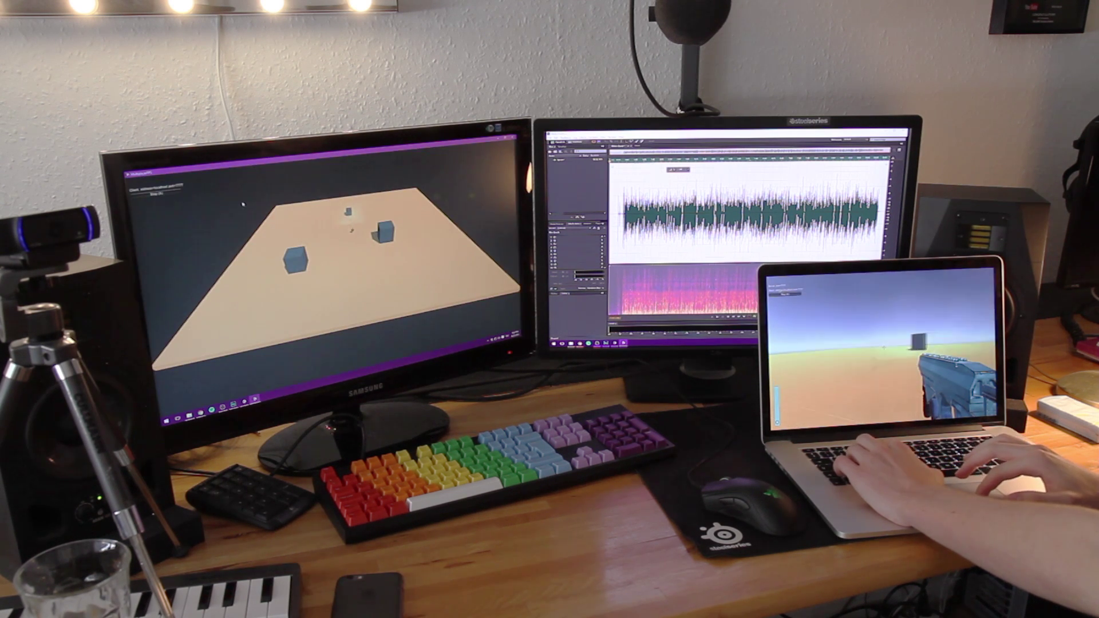